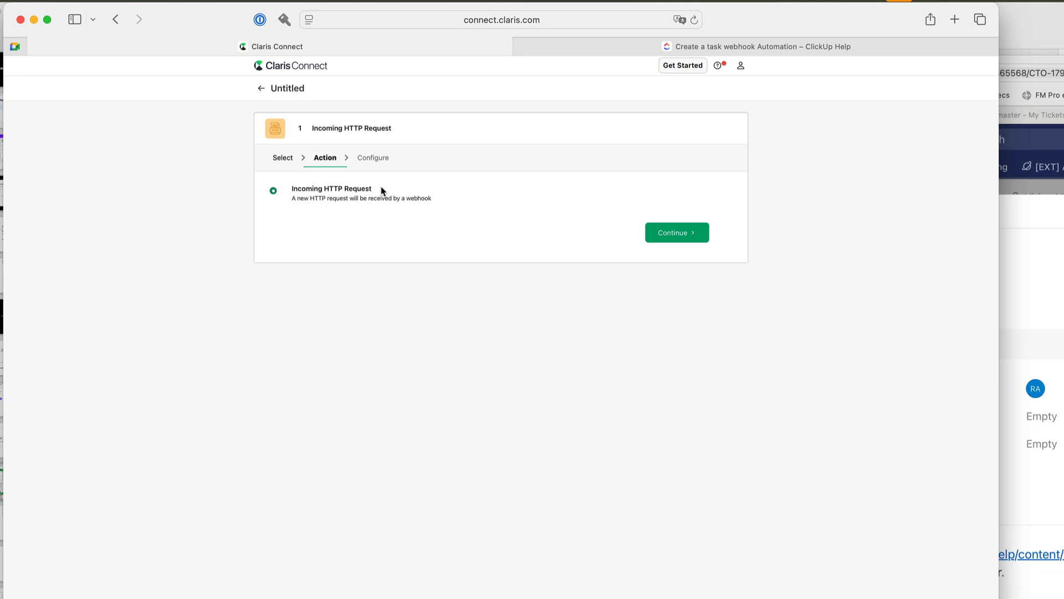
# Proceed to configuring the Incoming HTTP Request trigger and choose cosa.clickupper as its webhook.
pyautogui.click(686, 233)
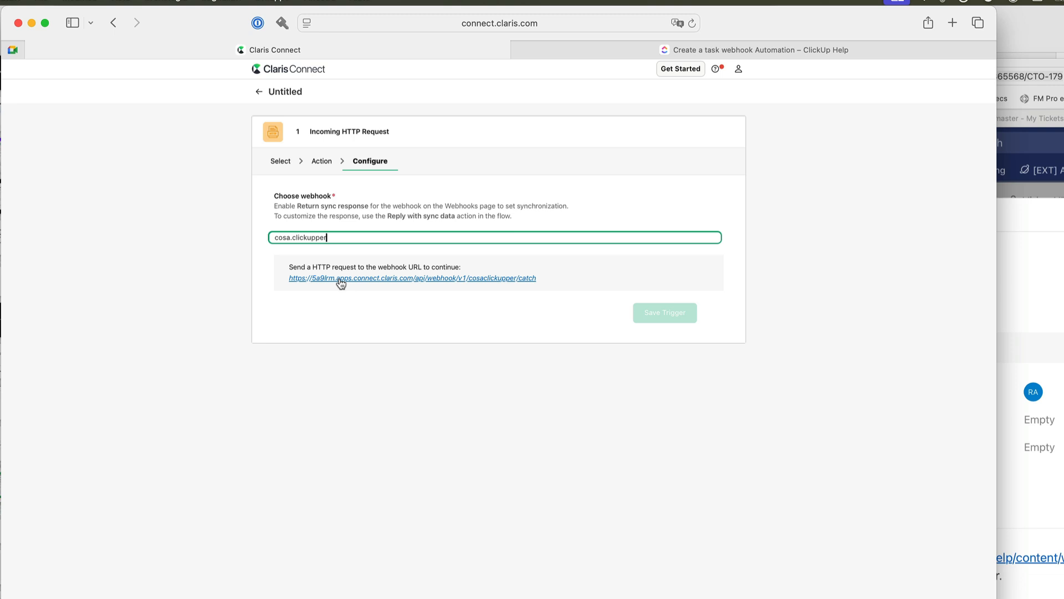
pyautogui.tripleClick(346, 268)
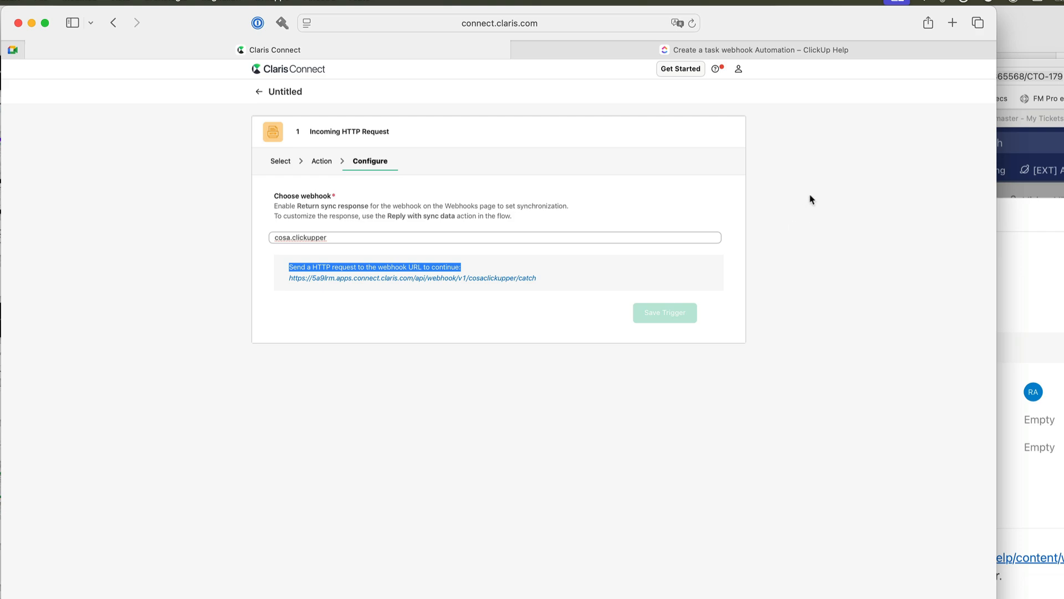
# Switch to ClickUp and set the status of the task "Webhooks con Connect e FileMaker Pro" to IN PROGRESS.
pyautogui.click(1003, 214)
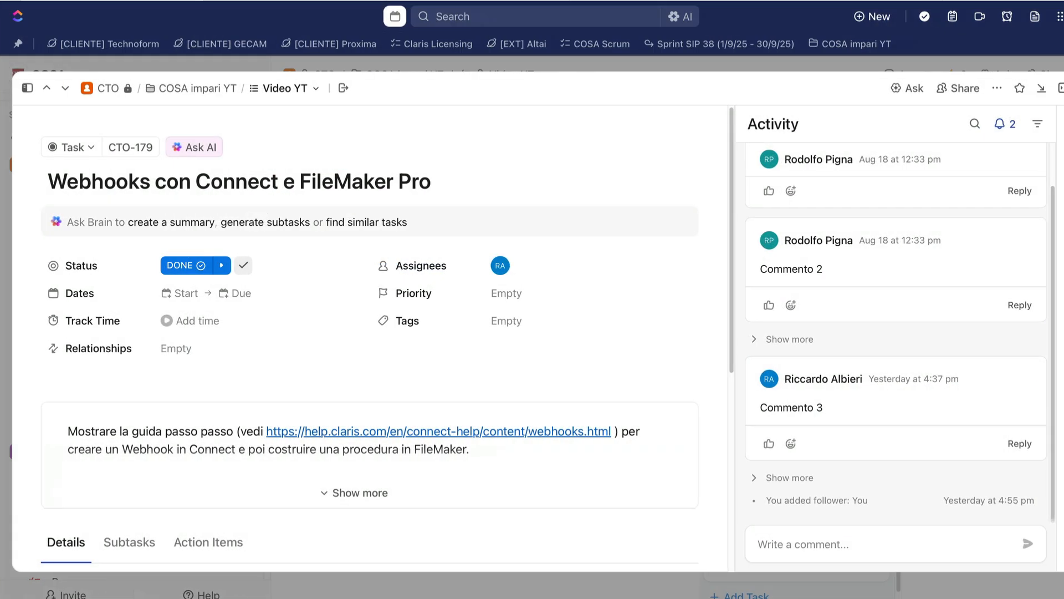
pyautogui.click(171, 267)
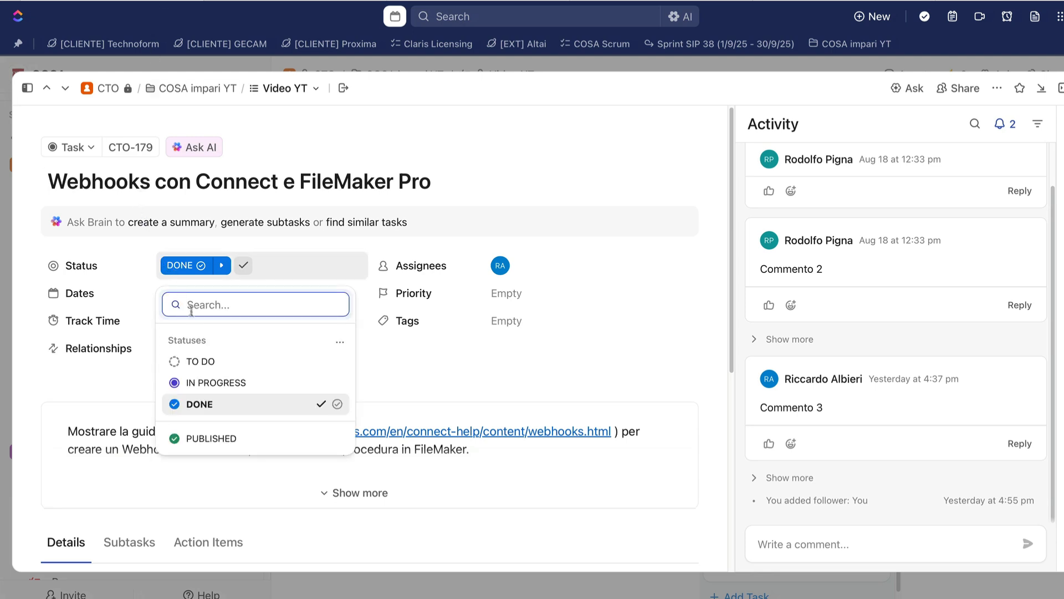
pyautogui.click(195, 384)
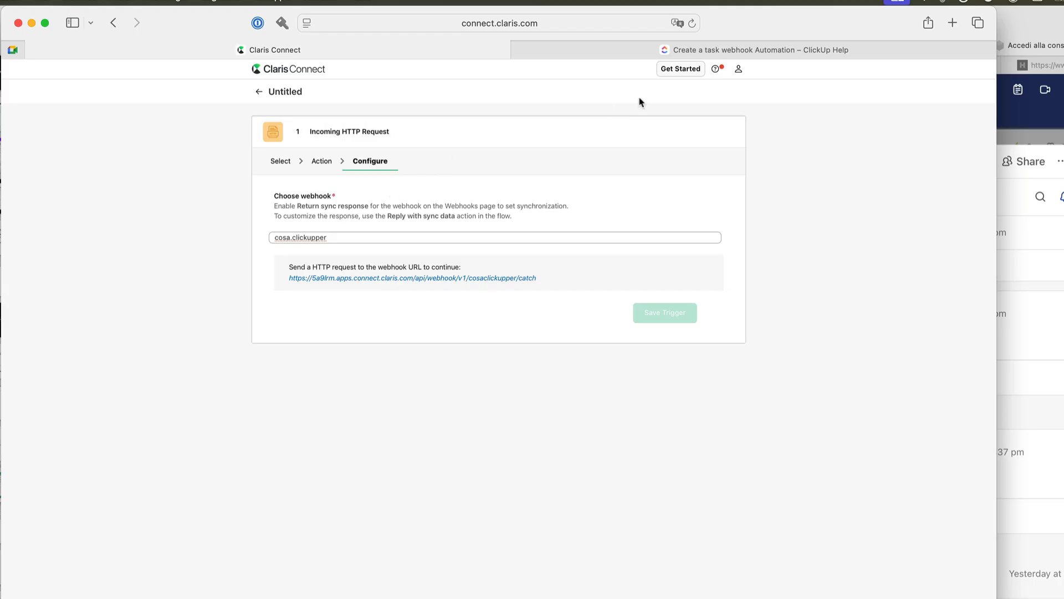
# Return to Claris Connect and save the Incoming HTTP Request trigger.
pyautogui.click(691, 25)
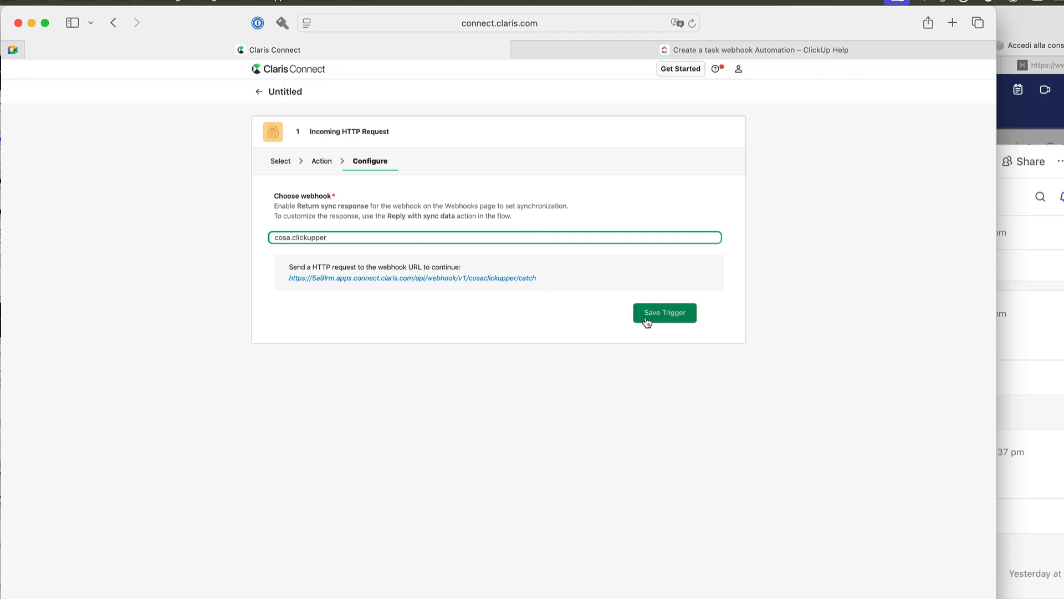
pyautogui.click(647, 319)
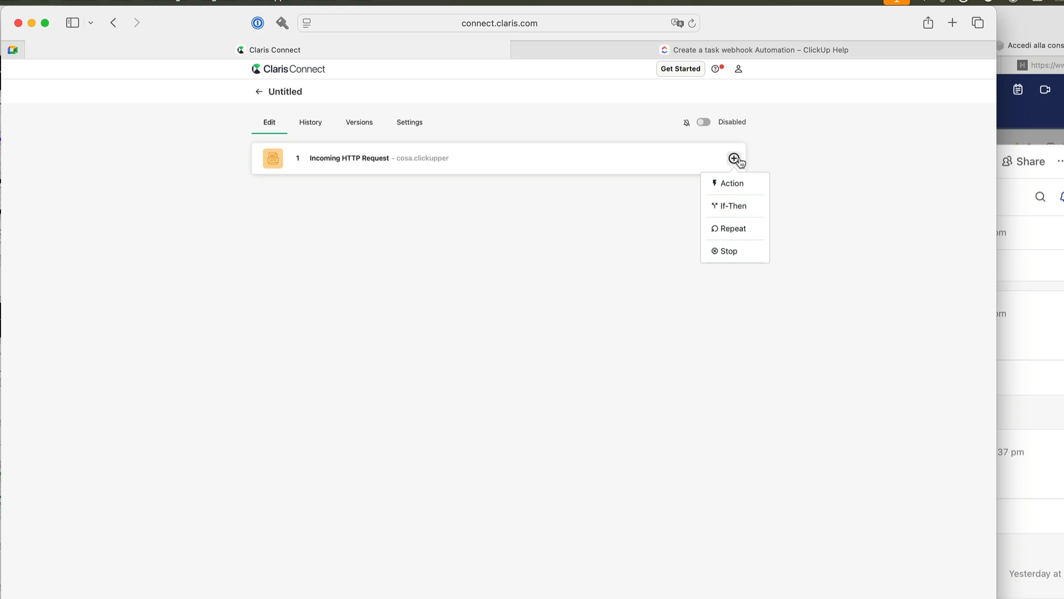
# Add a Claris FileMaker action to the flow after the HTTP trigger, using the Run script operation.
pyautogui.click(725, 185)
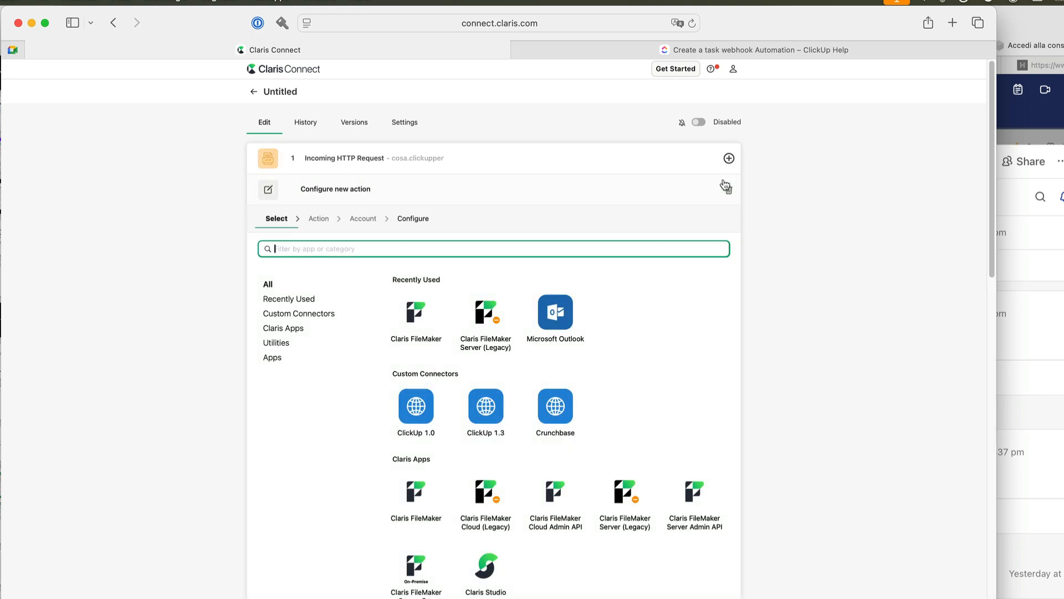
pyautogui.click(425, 322)
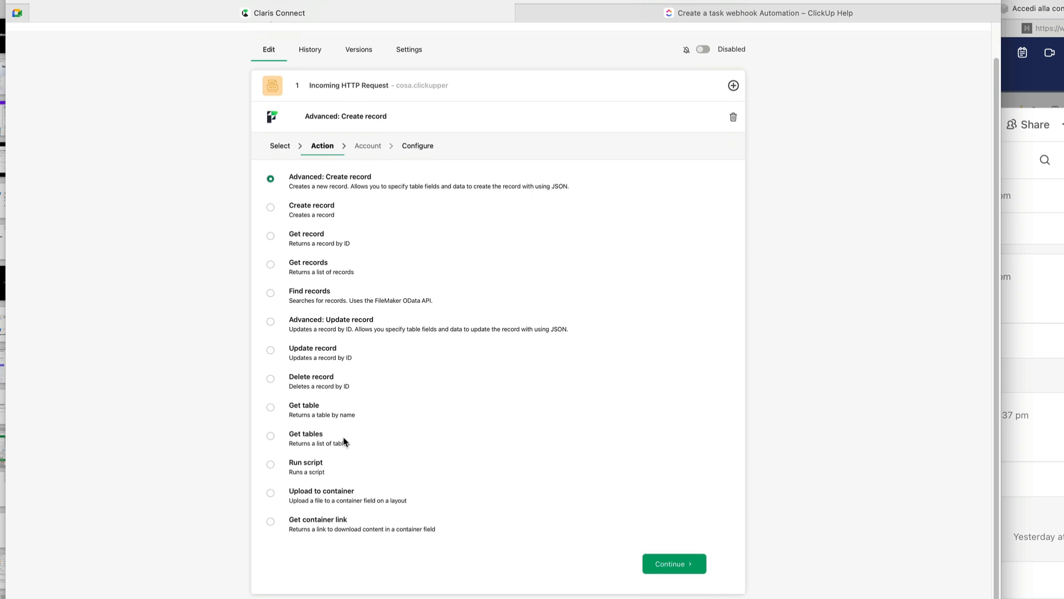
pyautogui.click(270, 466)
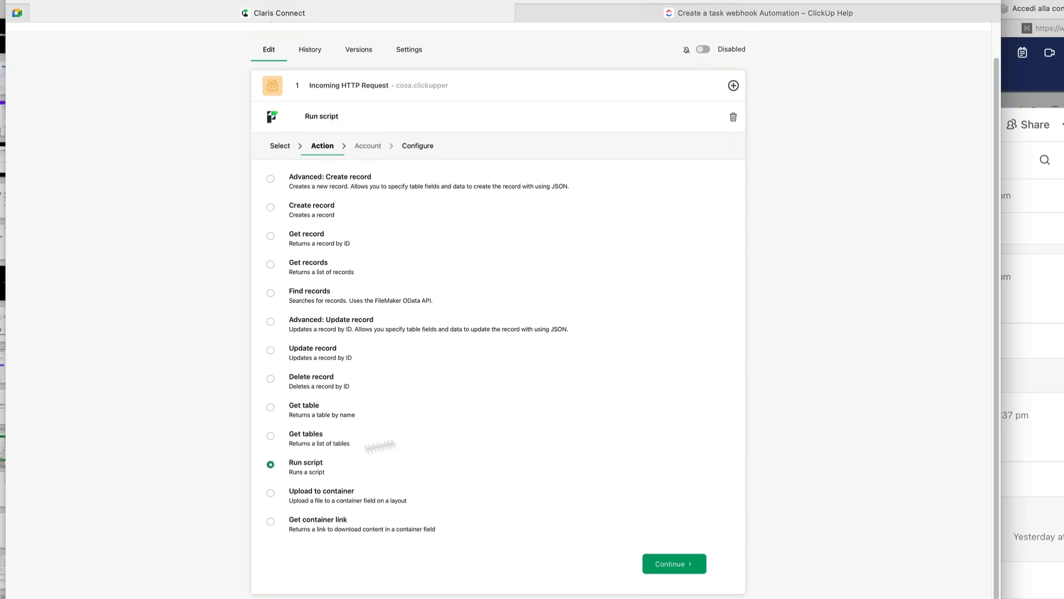
pyautogui.click(661, 564)
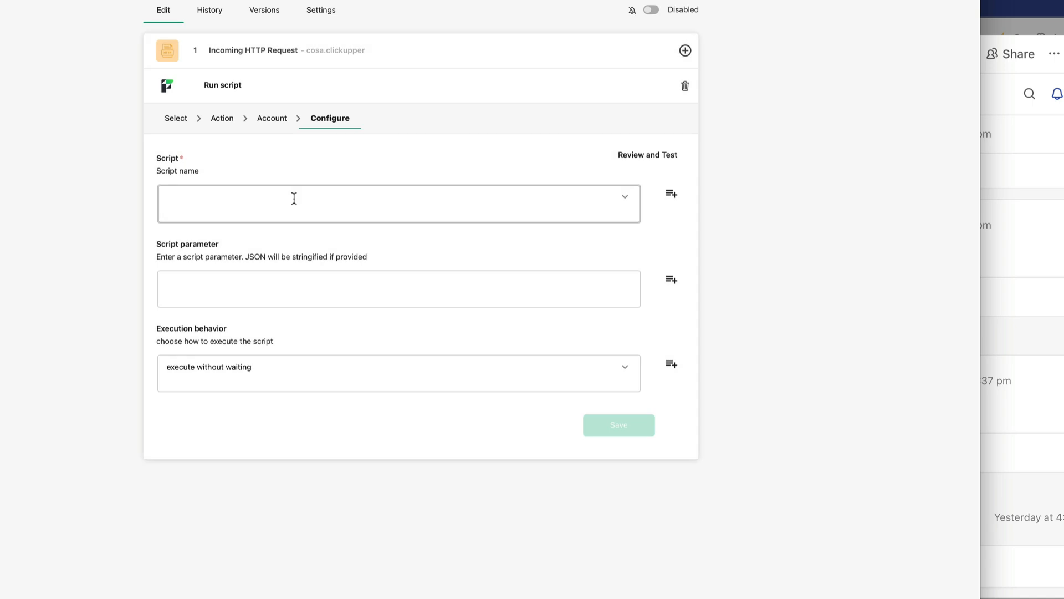
# Choose the aggiornaStatus script and insert the HTTP request's body.payload.id value as its script parameter.
pyautogui.click(235, 190)
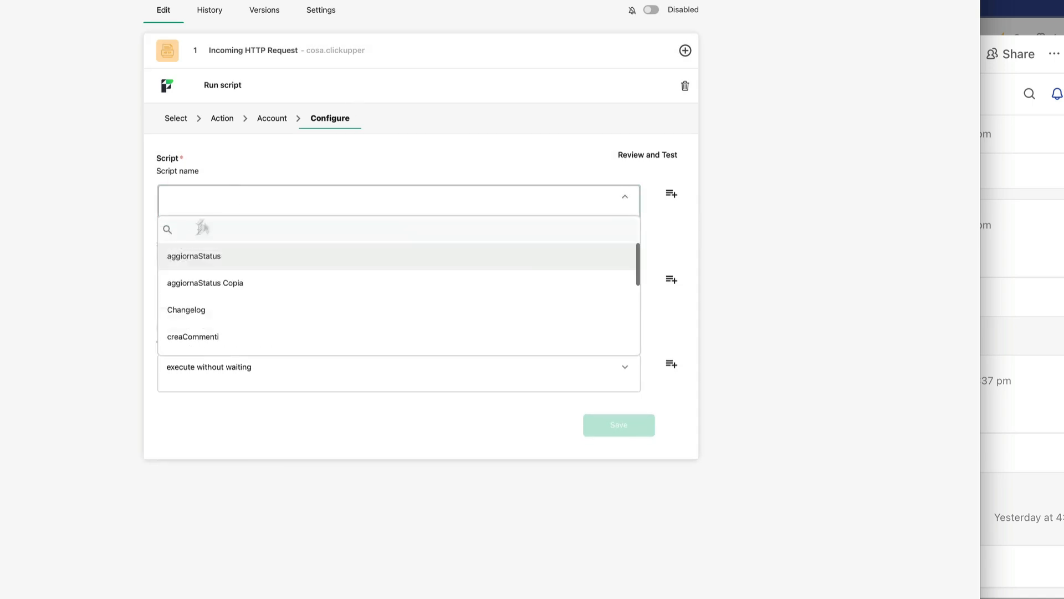
pyautogui.click(183, 258)
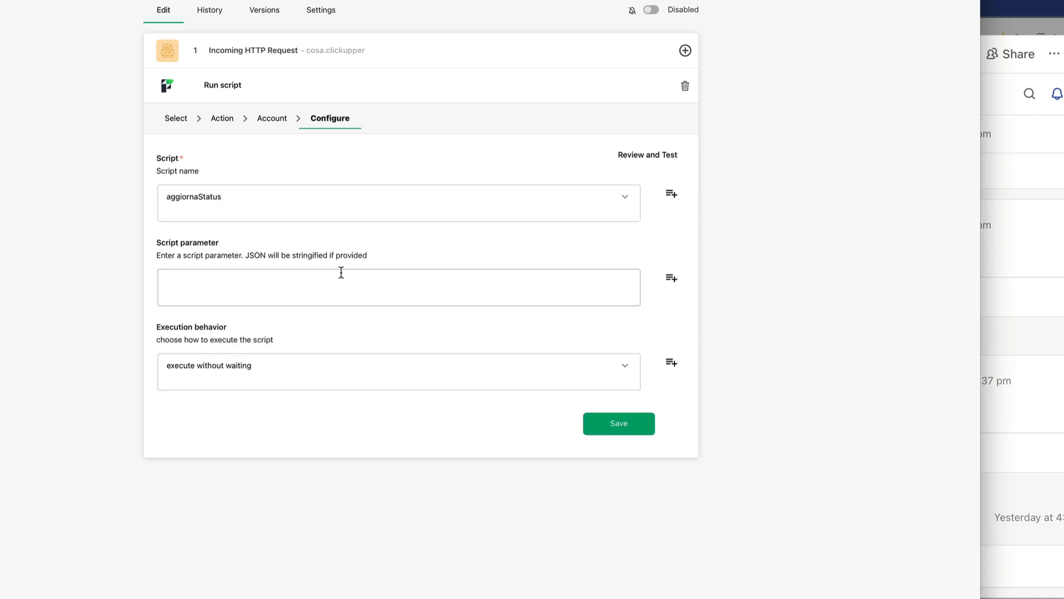
pyautogui.click(672, 279)
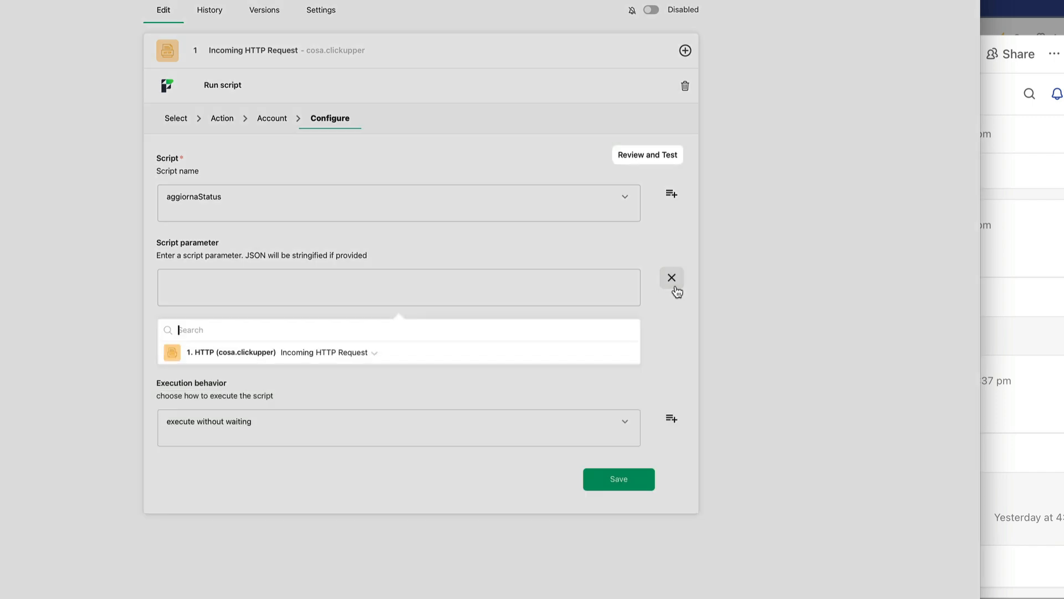
pyautogui.click(379, 361)
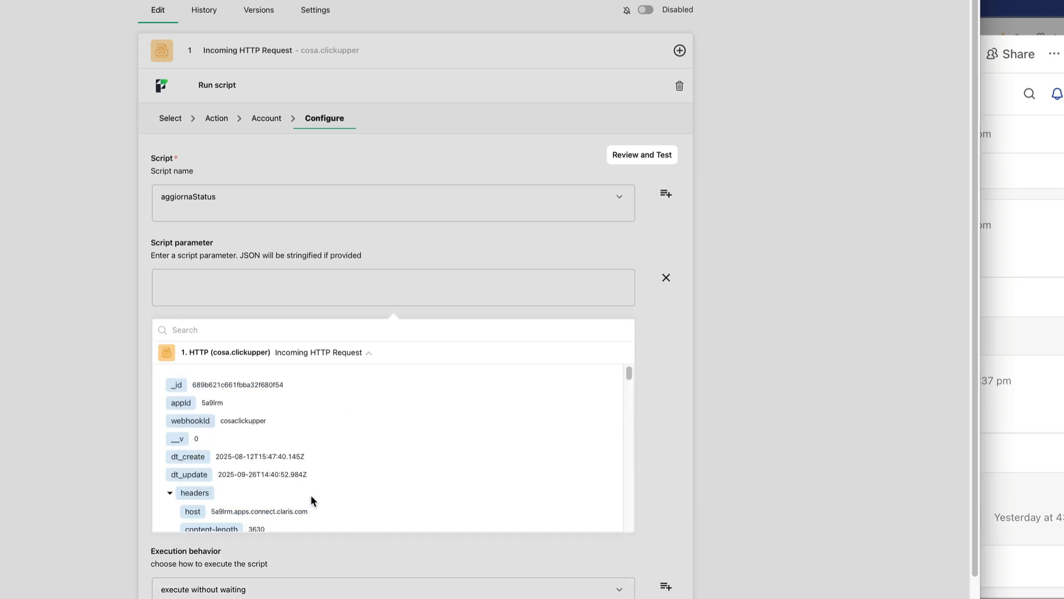
pyautogui.scroll(-1, 311, 497)
pyautogui.scroll(-1, 311, 497)
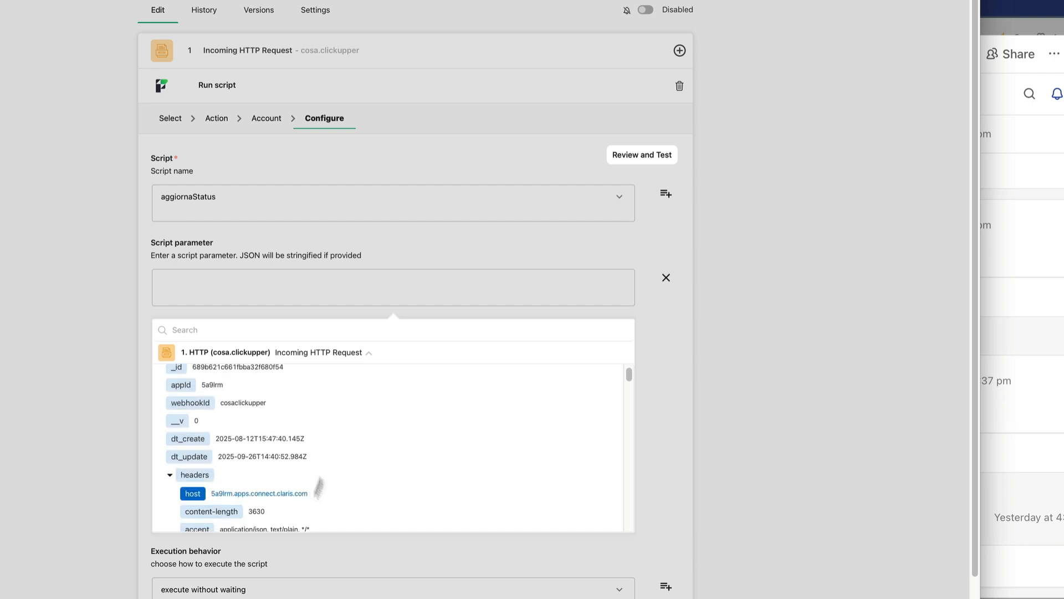
pyautogui.scroll(-4, 328, 471)
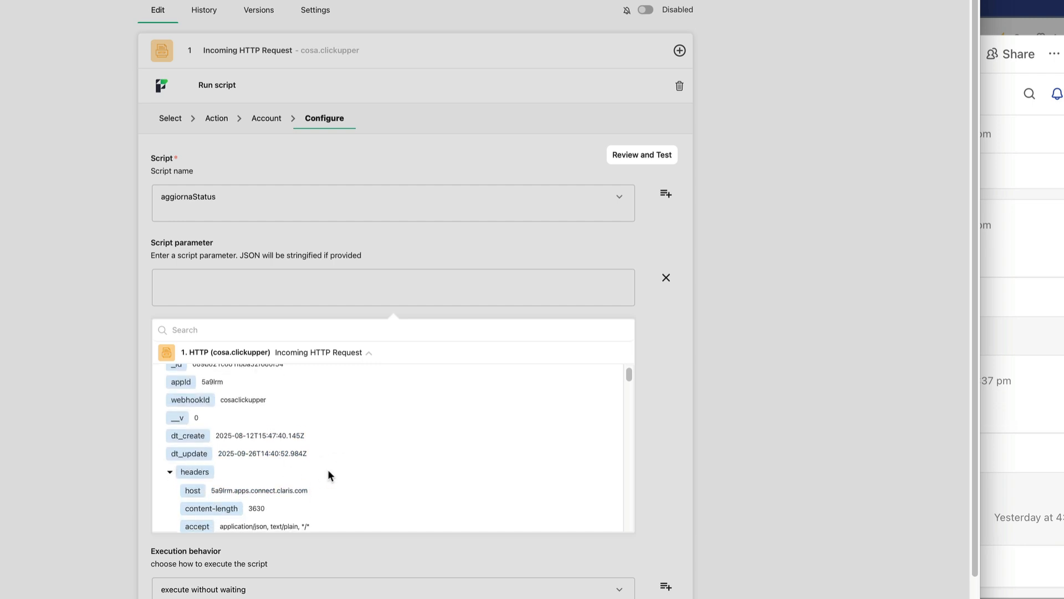
pyautogui.scroll(-12, 329, 475)
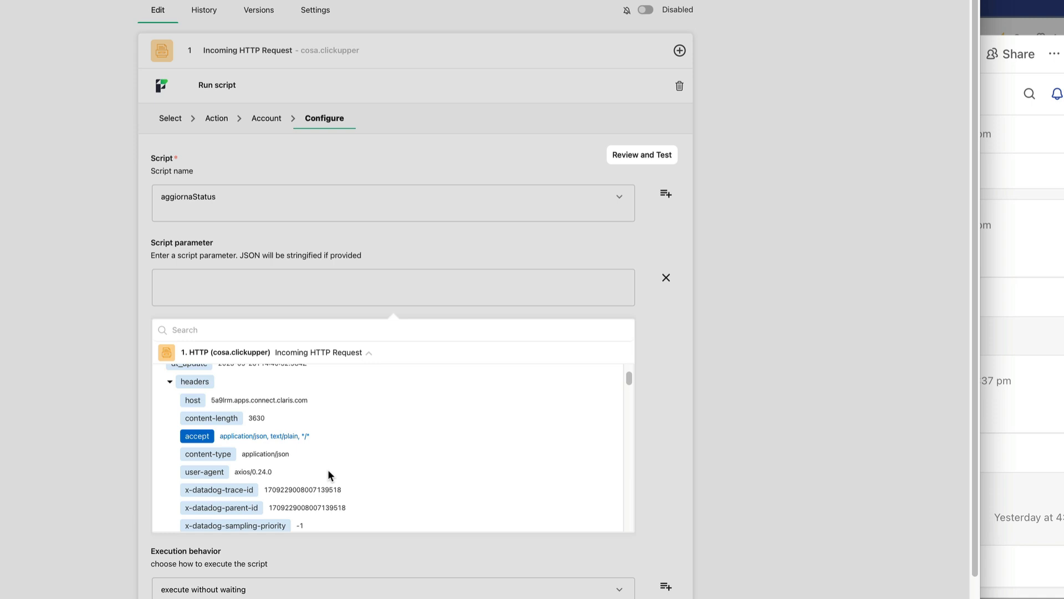
pyautogui.scroll(-20, 329, 475)
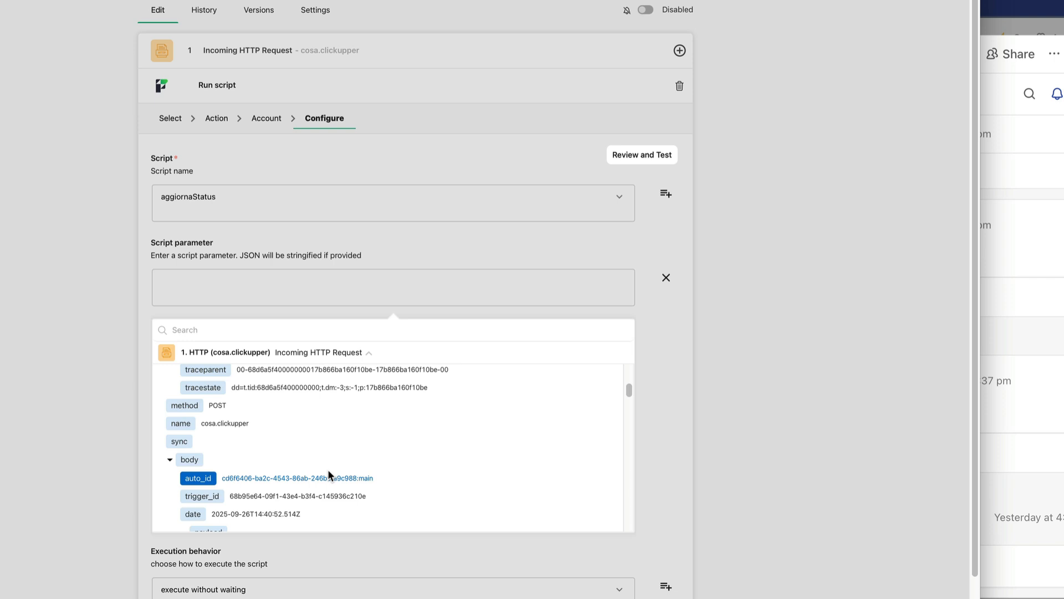
pyautogui.scroll(-8, 327, 468)
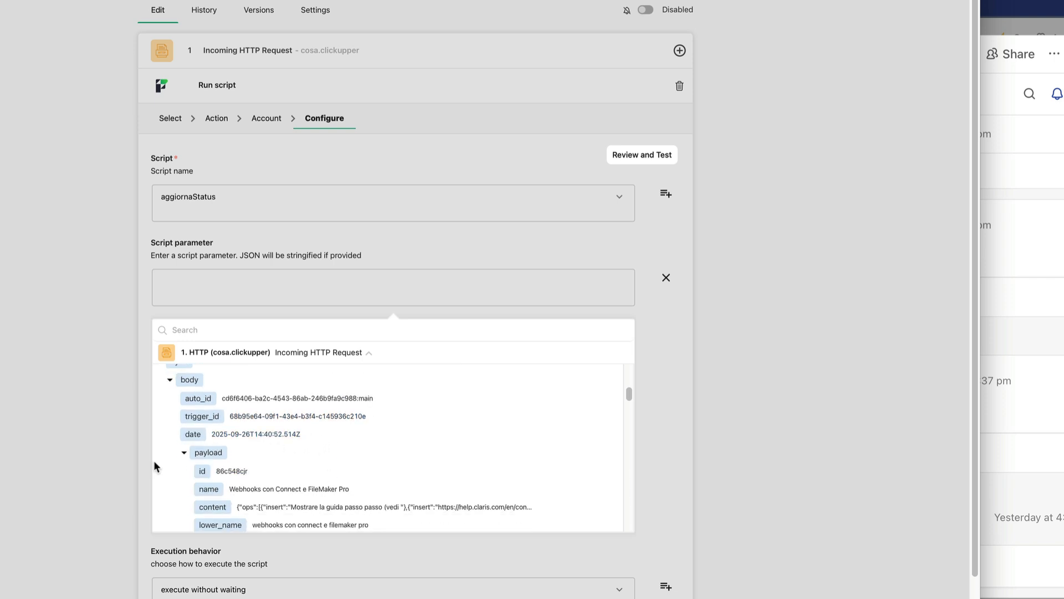
pyautogui.click(202, 480)
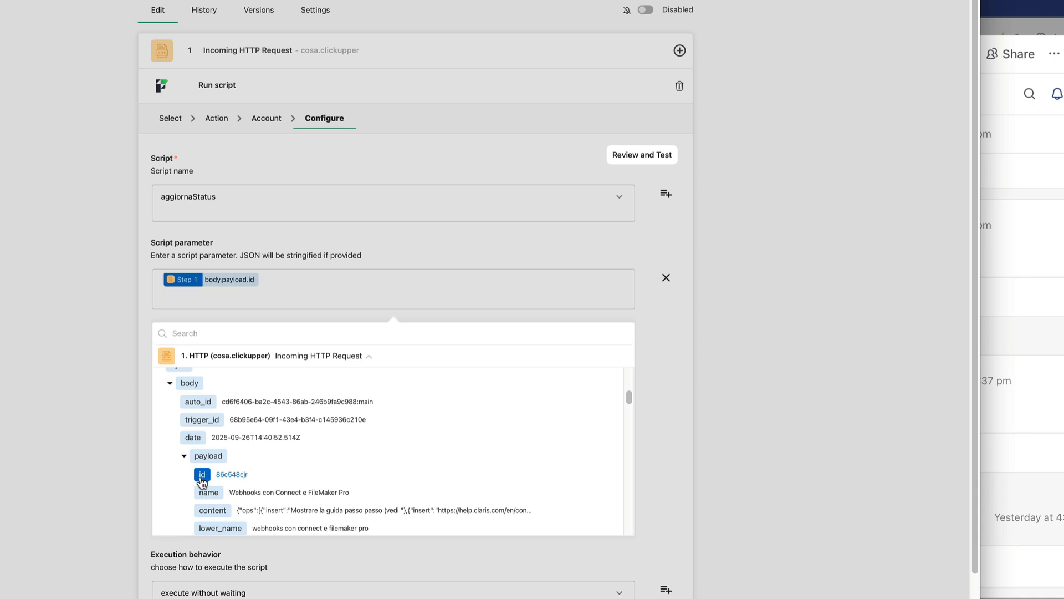
# Append the HTTP request's body.payload.status_id value to the script parameter and save the Run script action.
pyautogui.scroll(-2, 271, 447)
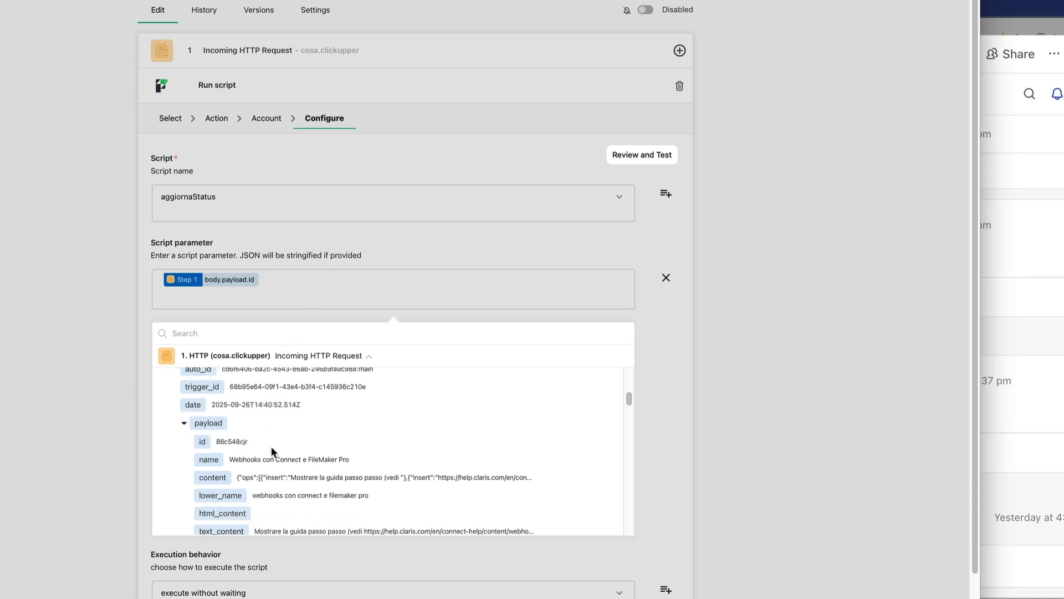
pyautogui.scroll(-2, 271, 446)
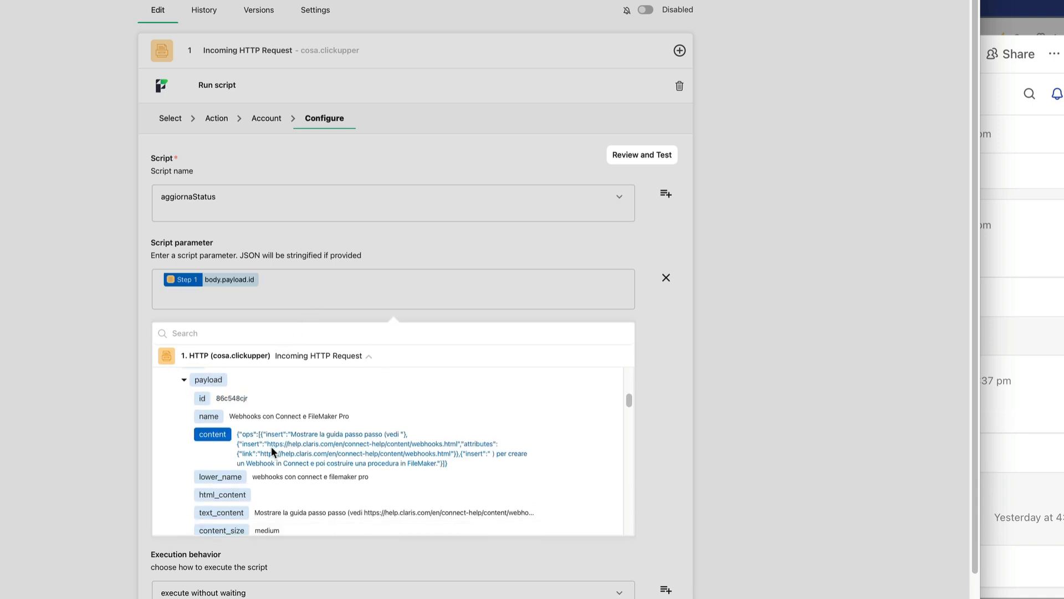
pyautogui.scroll(-2, 271, 447)
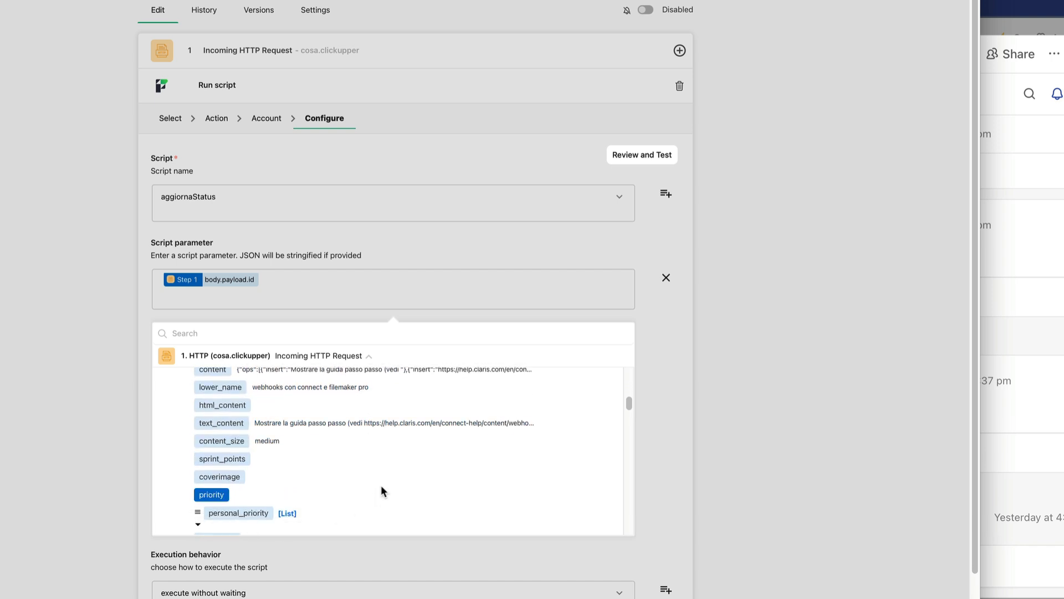
pyautogui.scroll(-2, 381, 490)
pyautogui.scroll(-2, 381, 485)
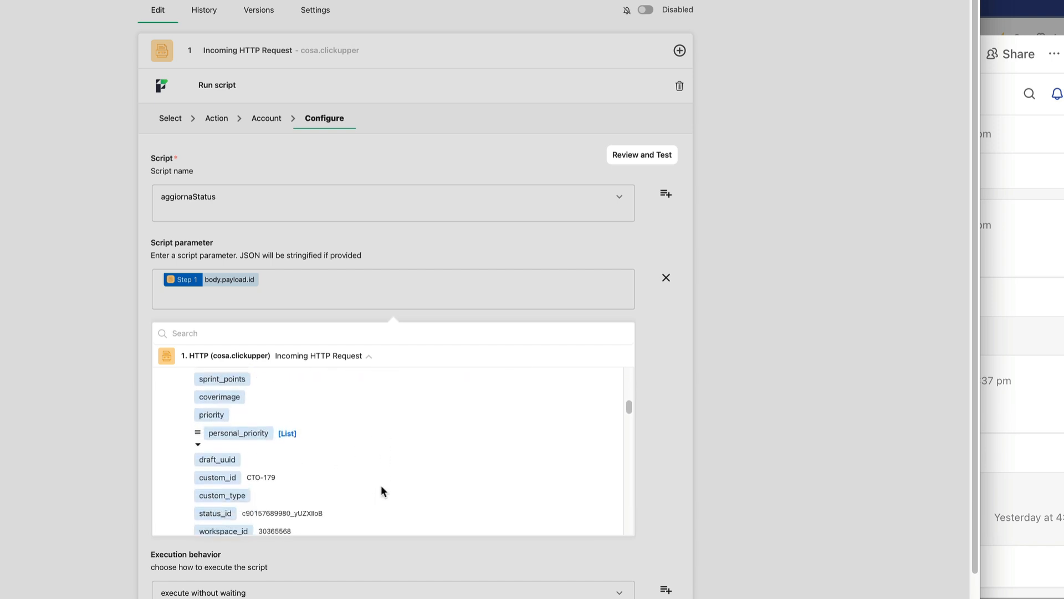
pyautogui.click(224, 506)
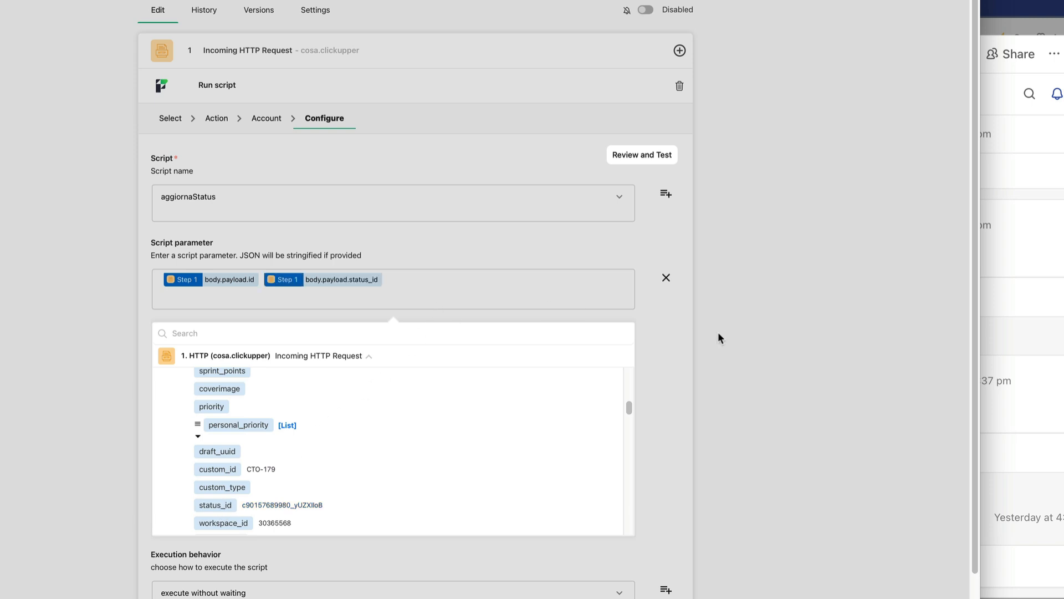
pyautogui.scroll(-4, 484, 415)
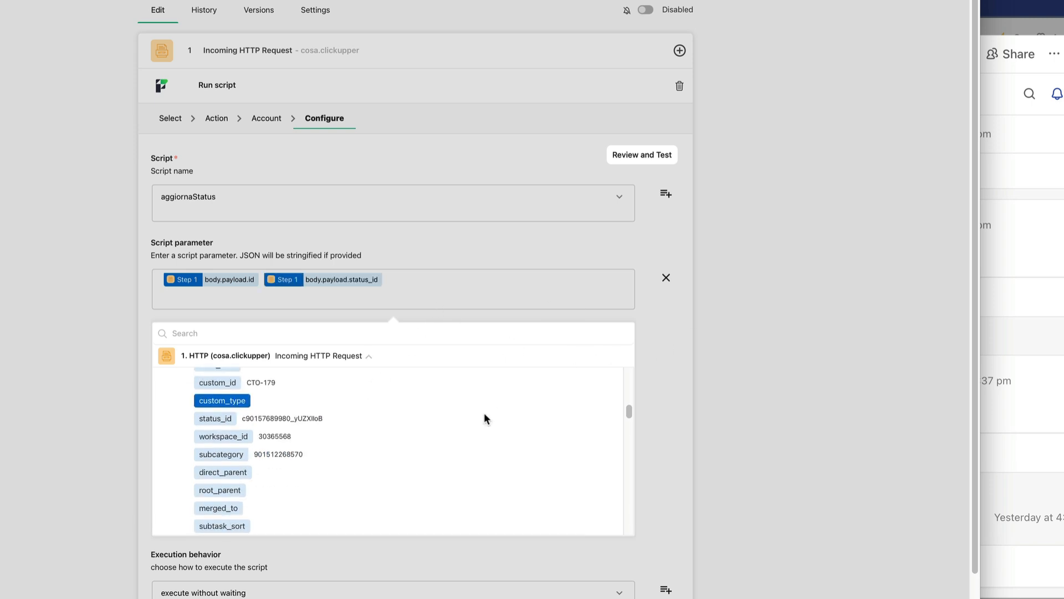
pyautogui.scroll(-15, 484, 415)
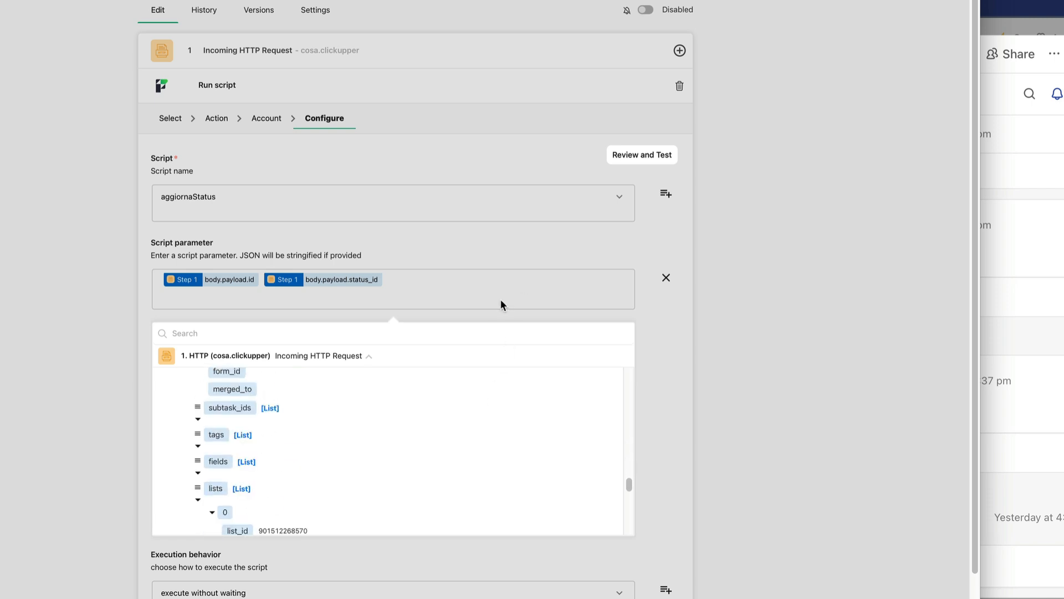
pyautogui.click(660, 318)
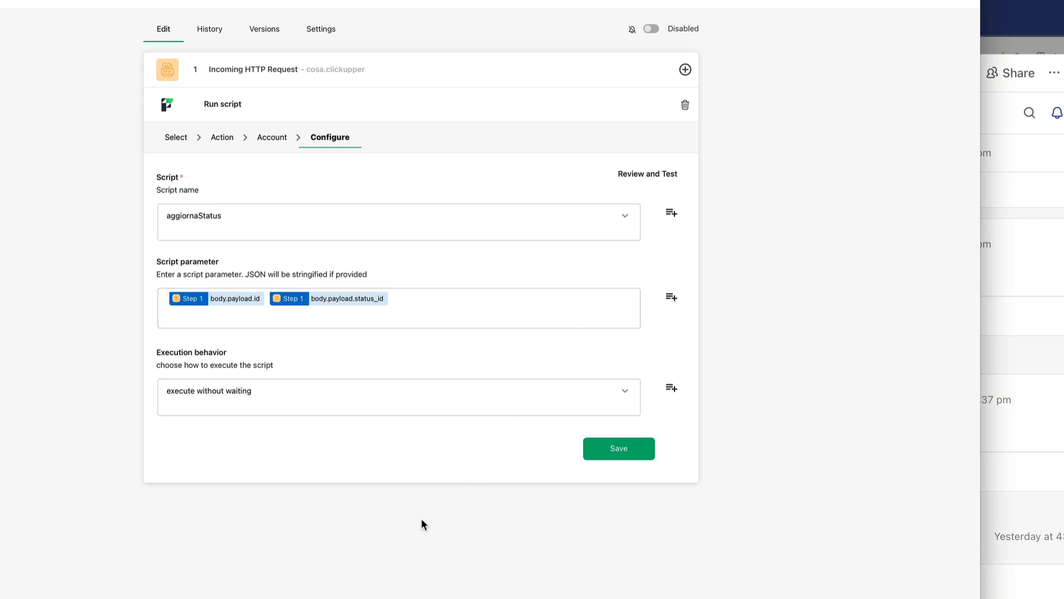
pyautogui.click(642, 457)
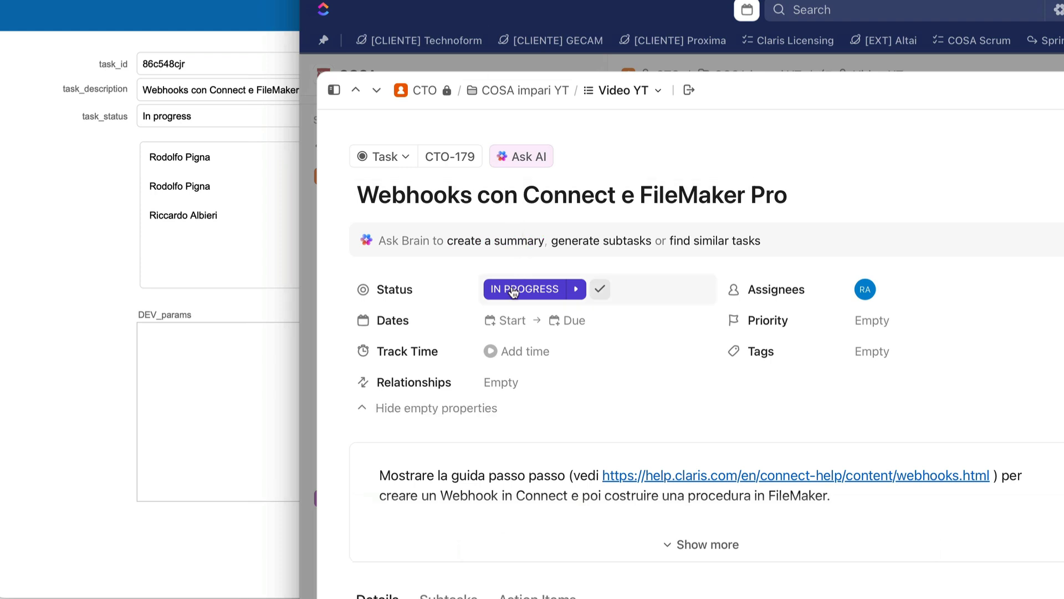
# Switch to ClickUp and set the status of the webhook task to DONE.
pyautogui.click(514, 289)
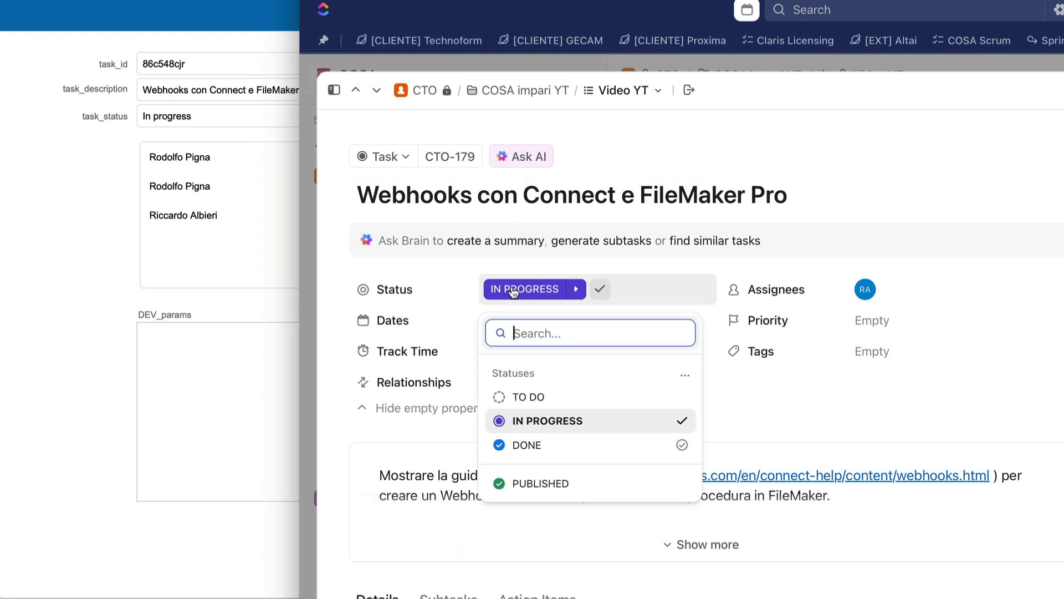
pyautogui.click(516, 446)
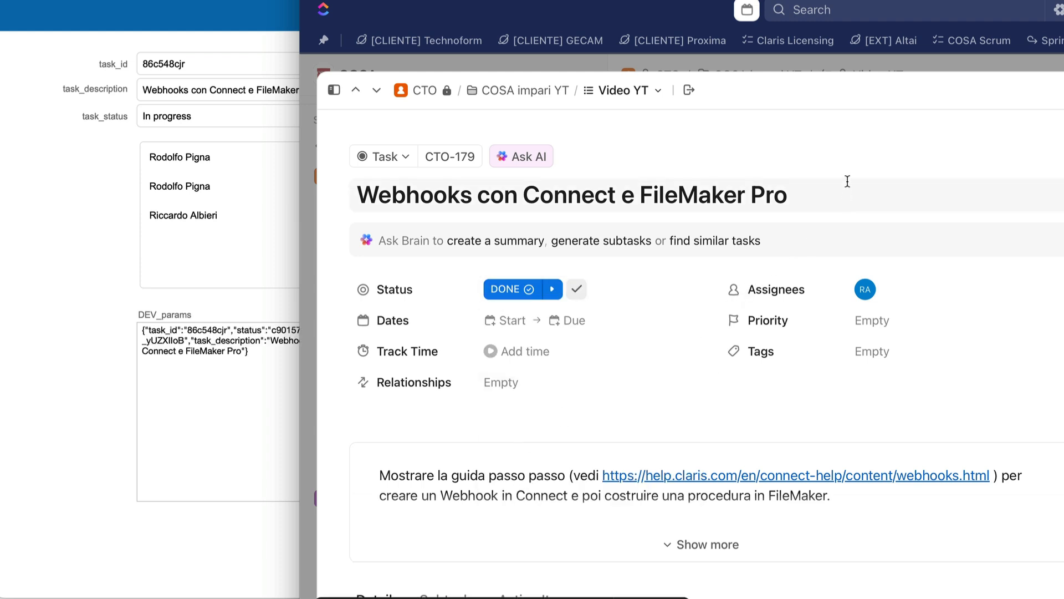
# Switch to the FileMaker window and examine the task record's task_status, DEV_params and DEV_commenti fields.
pyautogui.click(31, 402)
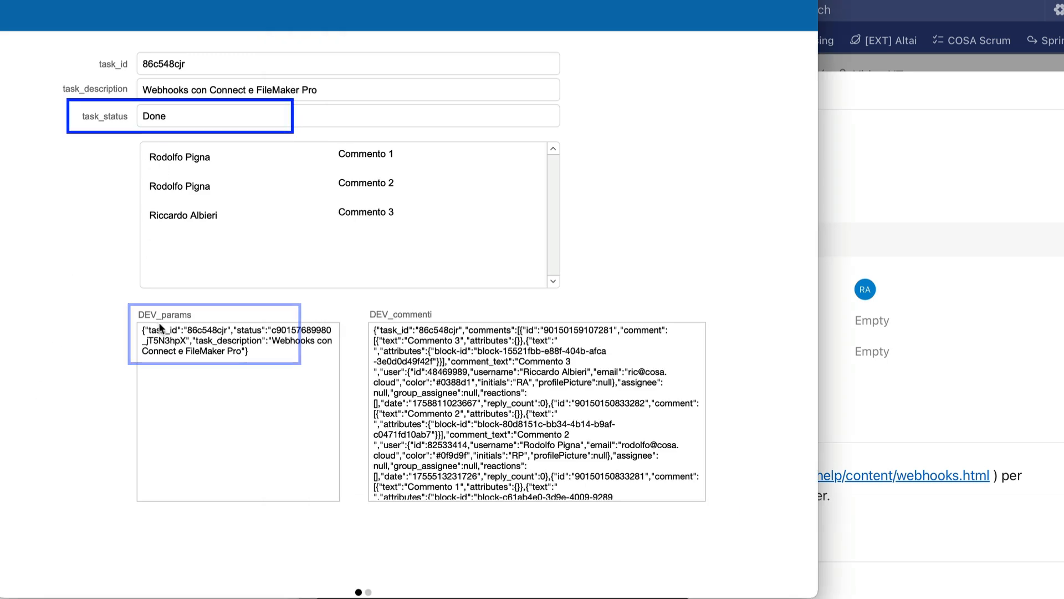
pyautogui.click(263, 356)
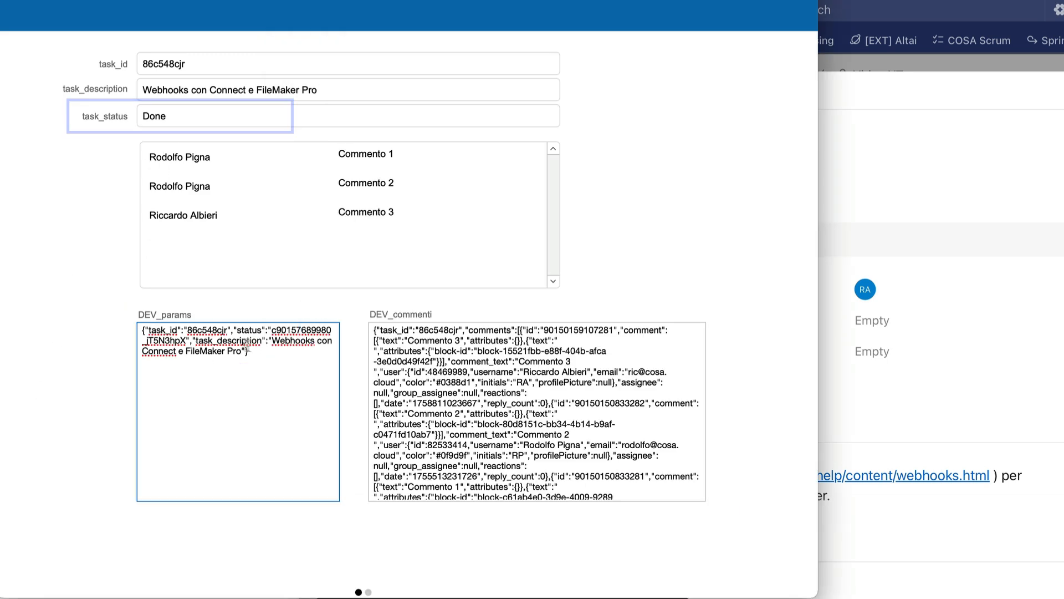
pyautogui.click(536, 340)
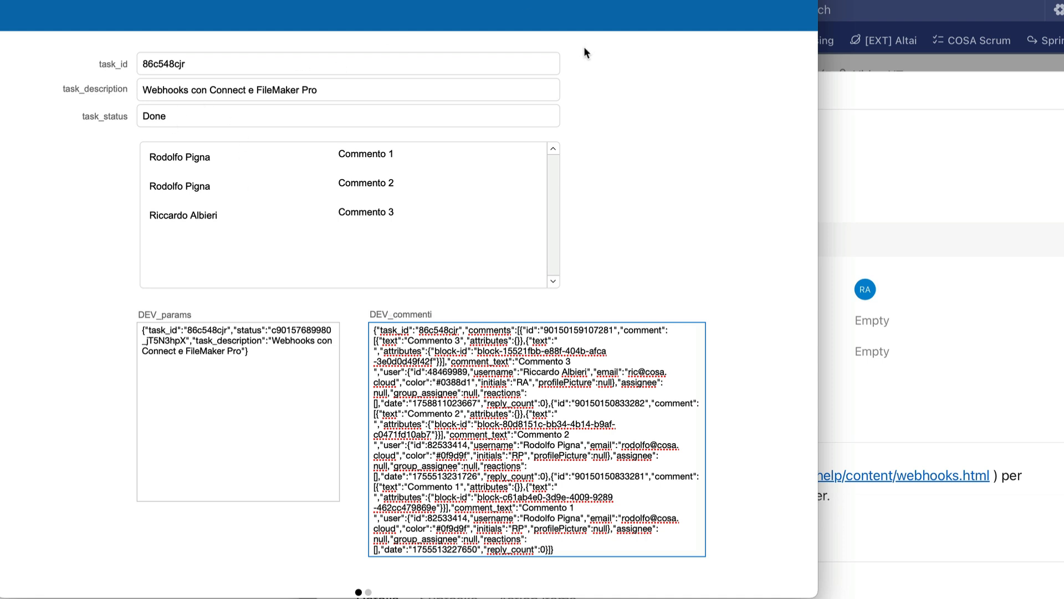
# Examine the aggiornaStatus script's parameter variables, its find by task_id and the step that sets task_status.
pyautogui.click(706, 108)
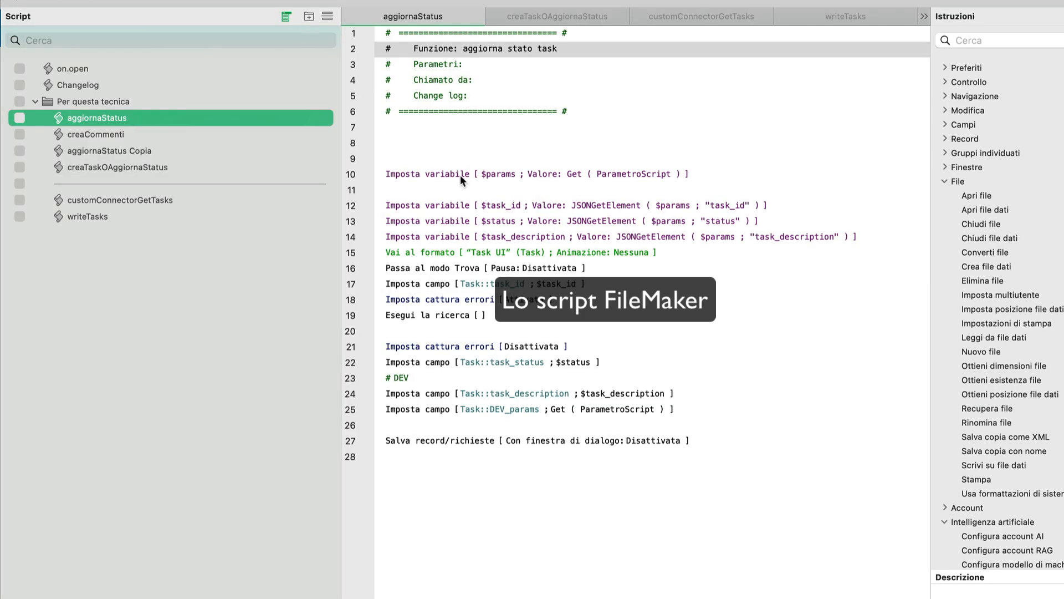
pyautogui.click(460, 174)
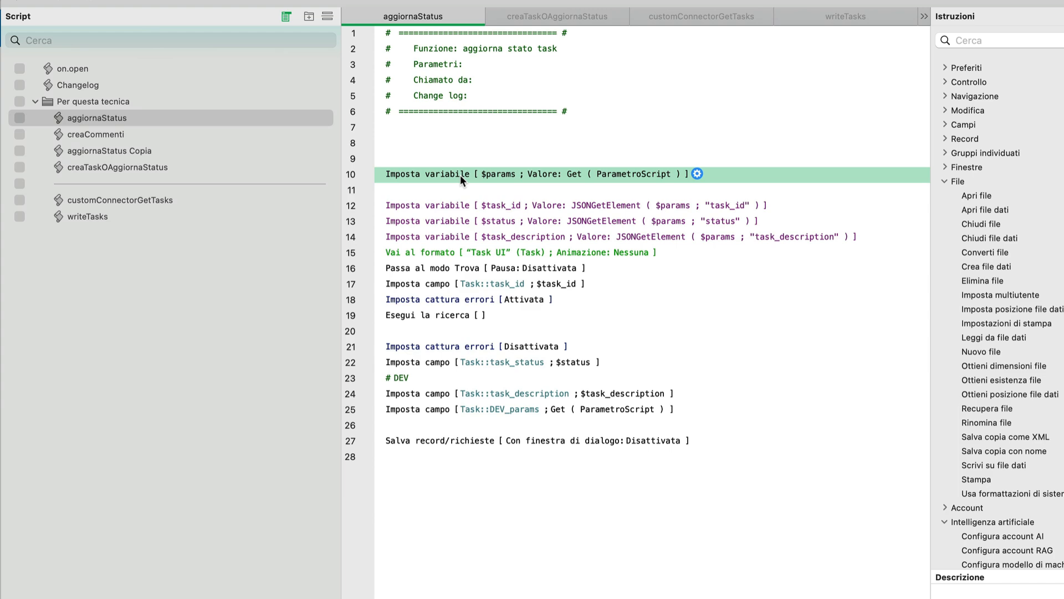
pyautogui.click(424, 208)
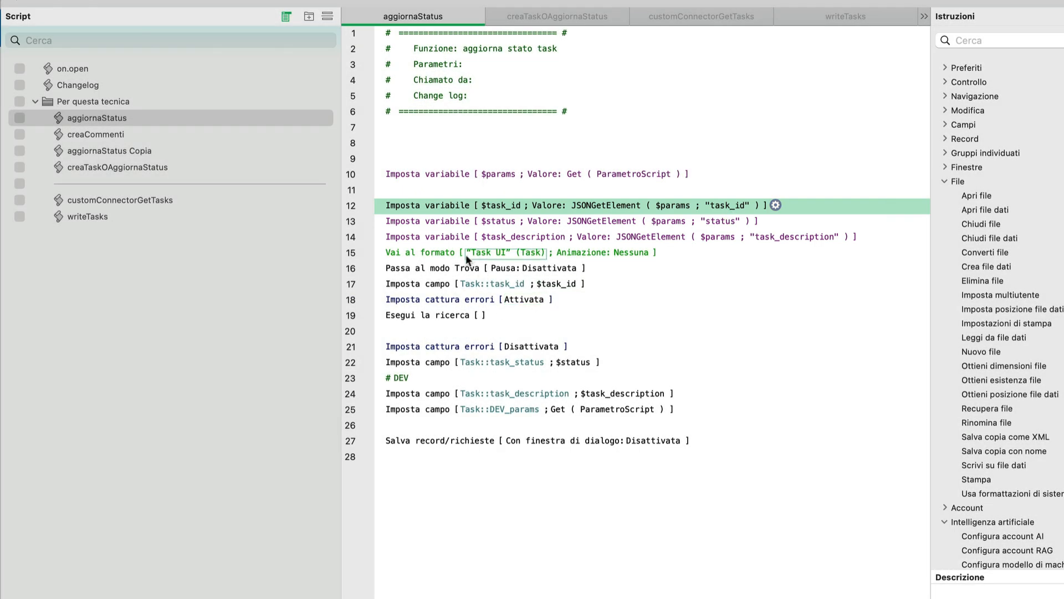
pyautogui.click(447, 252)
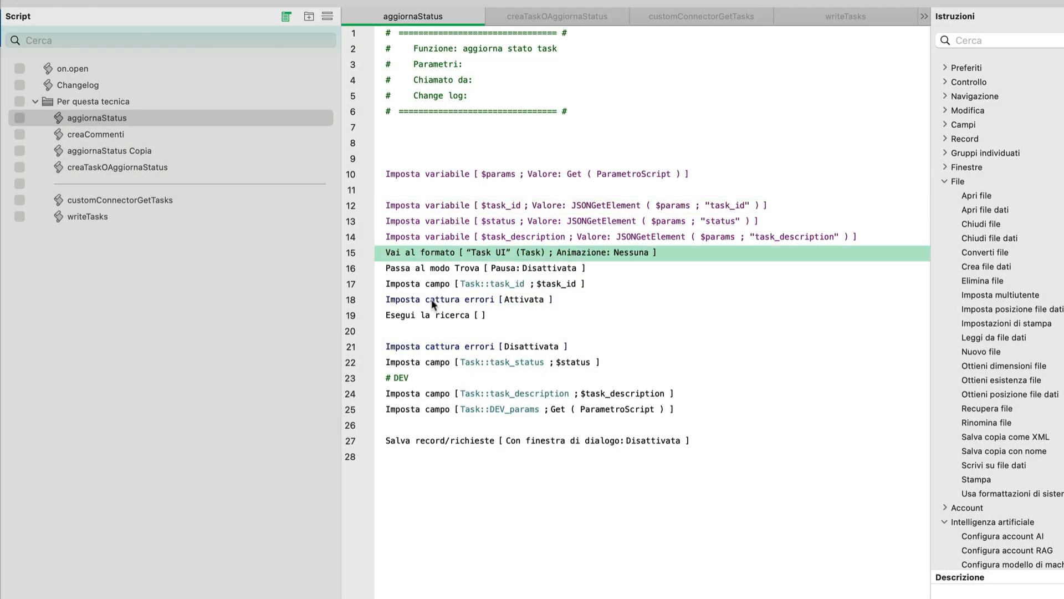
pyautogui.keyDown('shift'); pyautogui.click(428, 313); pyautogui.keyUp('shift')
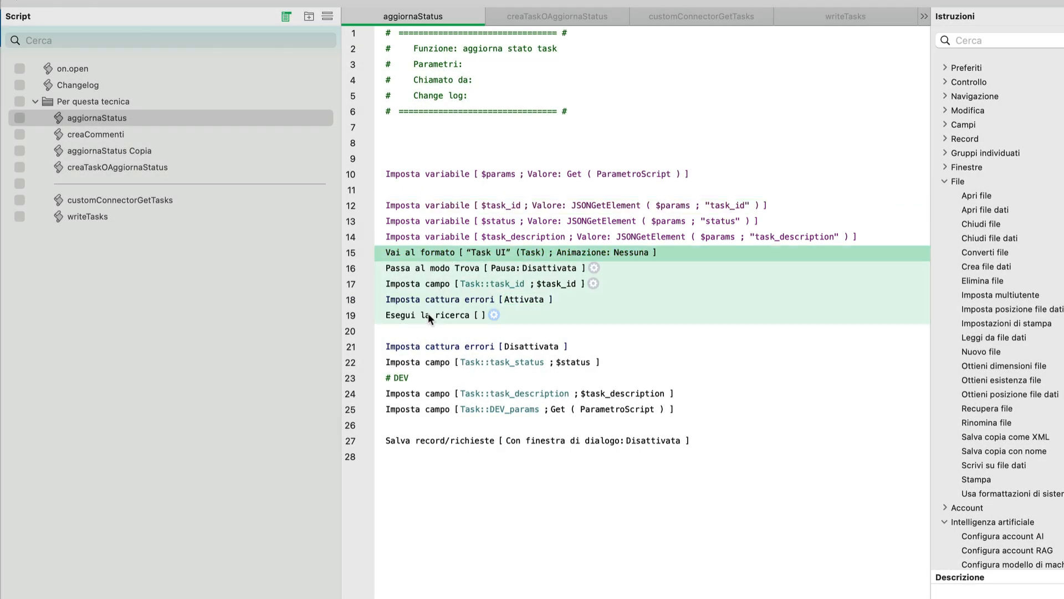
pyautogui.click(405, 366)
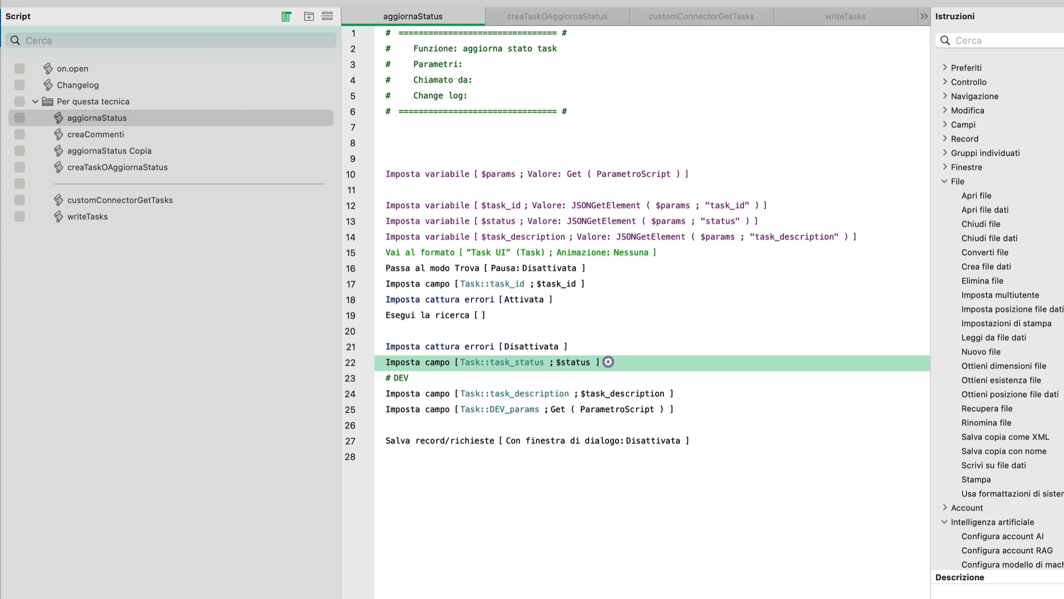
# Insert an If block directly after the Imposta cattura errori [Disattivata] step in the aggiornaStatus script.
pyautogui.press('Up')
pyautogui.press('Up')
pyautogui.press('Down')
pyautogui.press('Return')
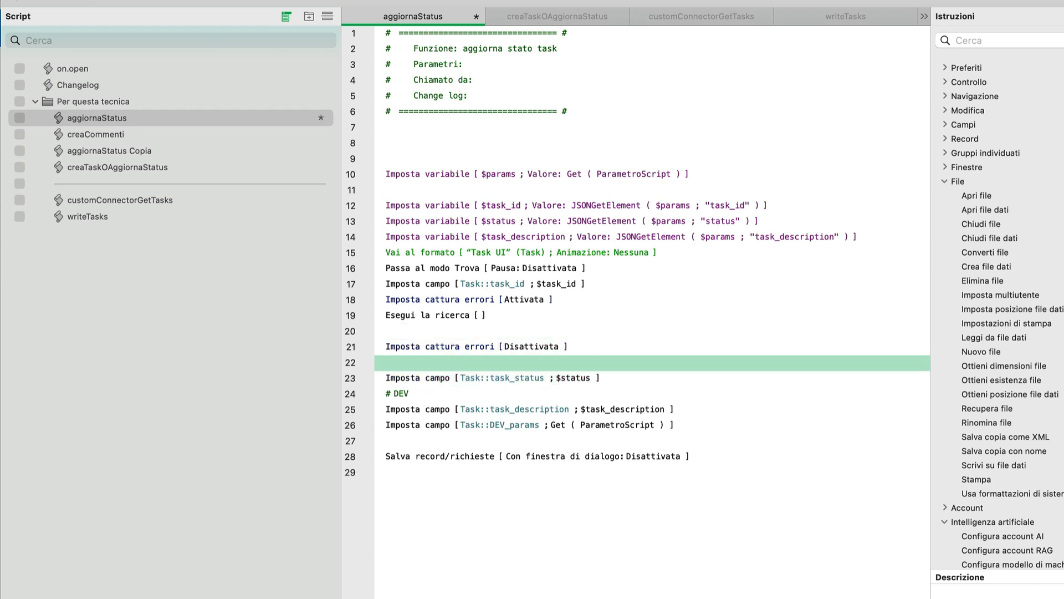
pyautogui.write('if')
pyautogui.press('Return')
# Set the If condition to Get ( ContoTrovati ) = 0.
pyautogui.write('get')
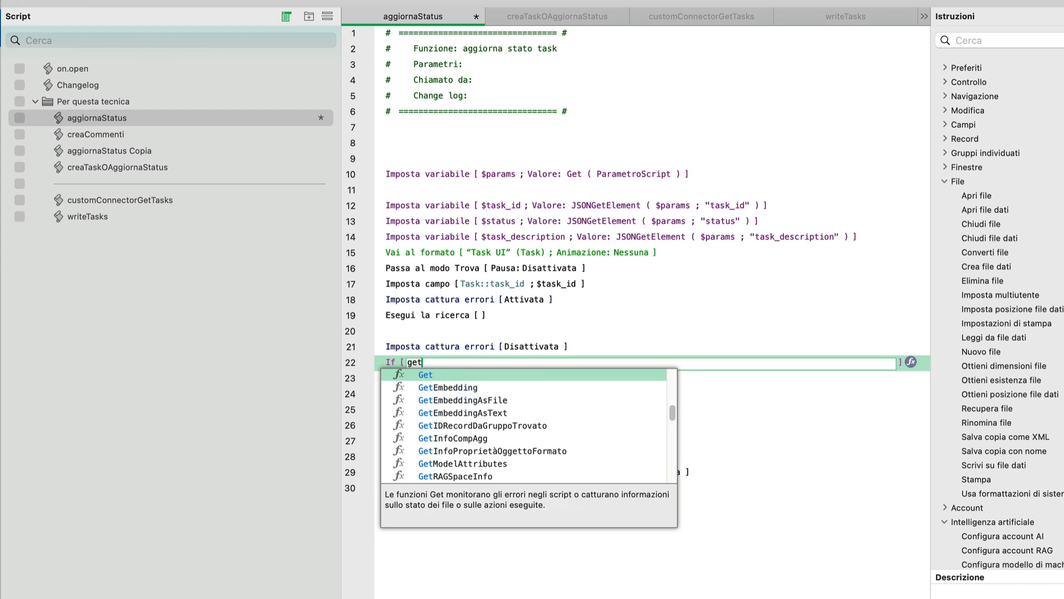
pyautogui.press('Return')
pyautogui.write('cont')
pyautogui.press('Down')
pyautogui.press('Down')
pyautogui.press('Down')
pyautogui.press('Down')
pyautogui.press('Down')
pyautogui.press('Down')
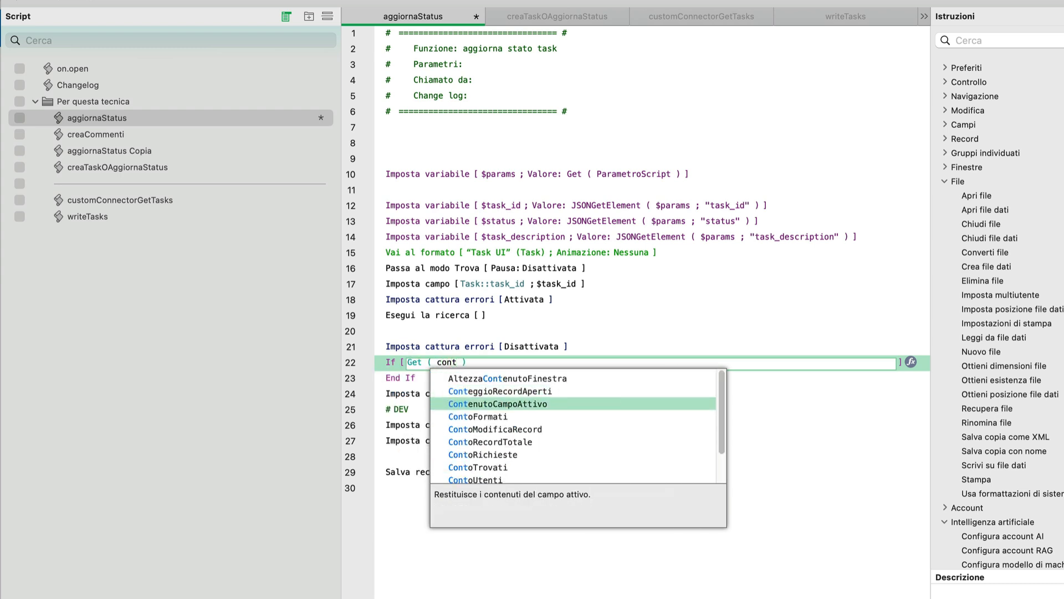
pyautogui.press('Return')
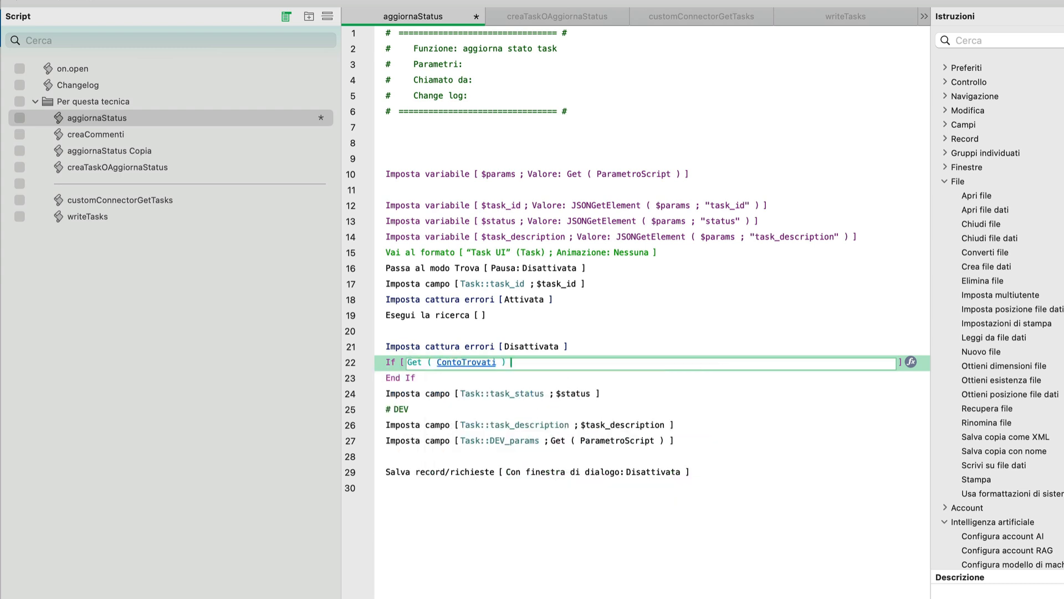
pyautogui.write('= 0')
pyautogui.press('Return')
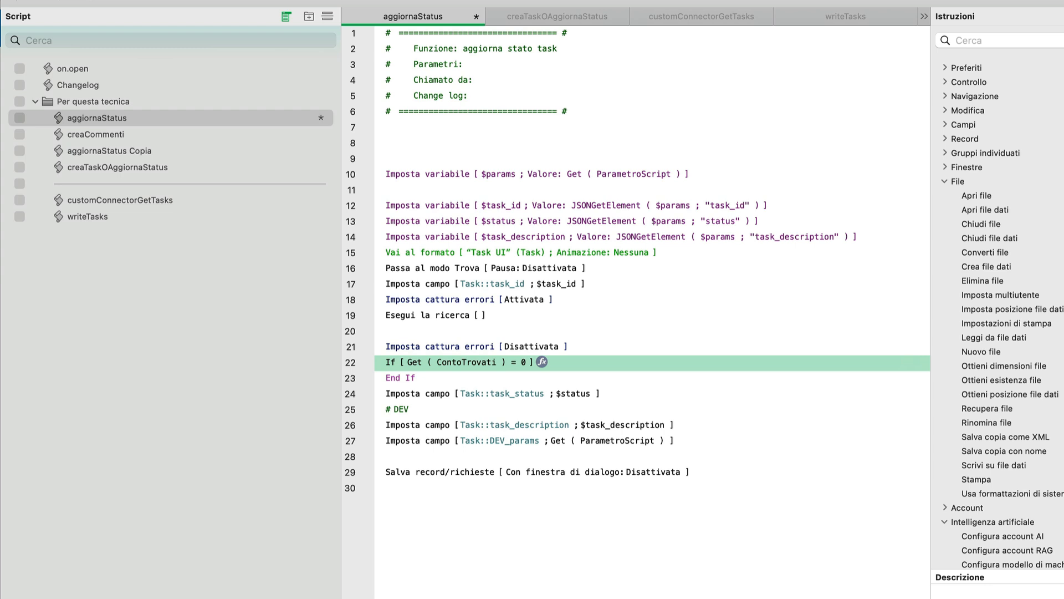
# Add a Nuovo record/richiesta step inside the If block.
pyautogui.click(400, 284)
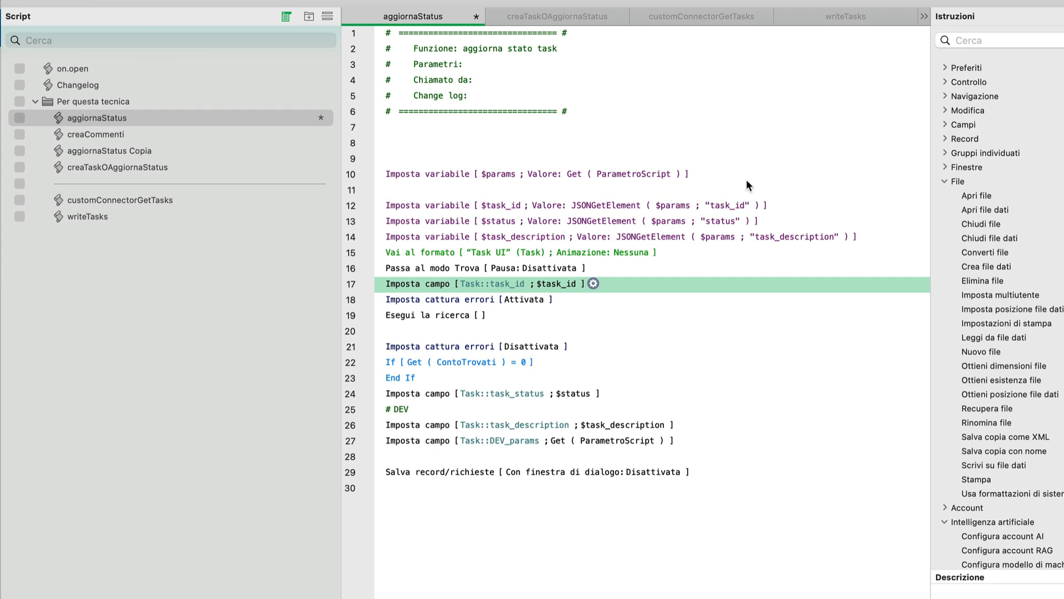
pyautogui.press('Down')
pyautogui.press('Down')
pyautogui.press('Down')
pyautogui.press('Down')
pyautogui.press('Down')
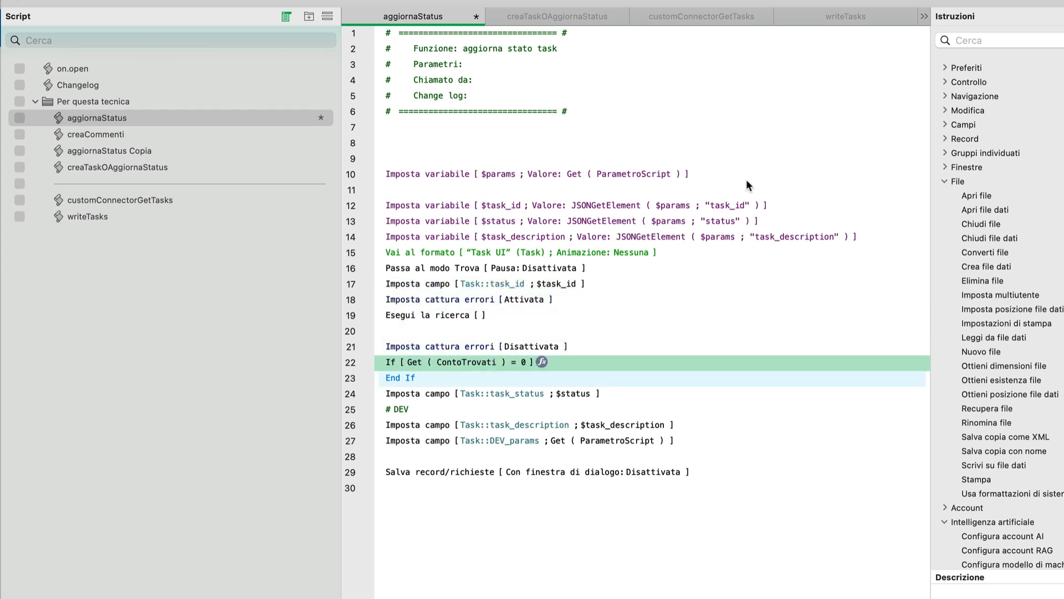
pyautogui.press('Return')
pyautogui.write('n')
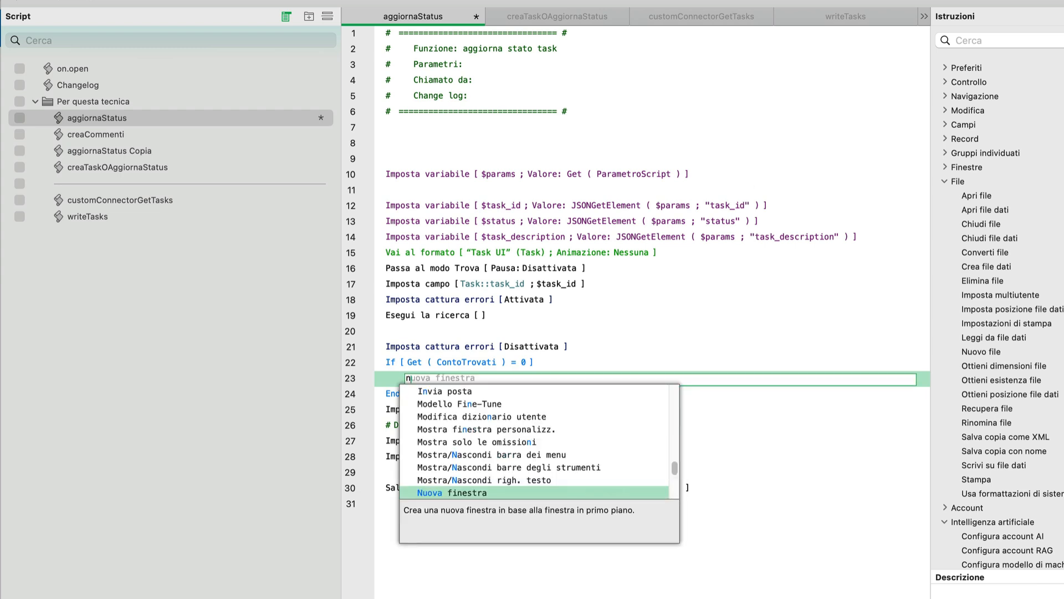
pyautogui.write('u')
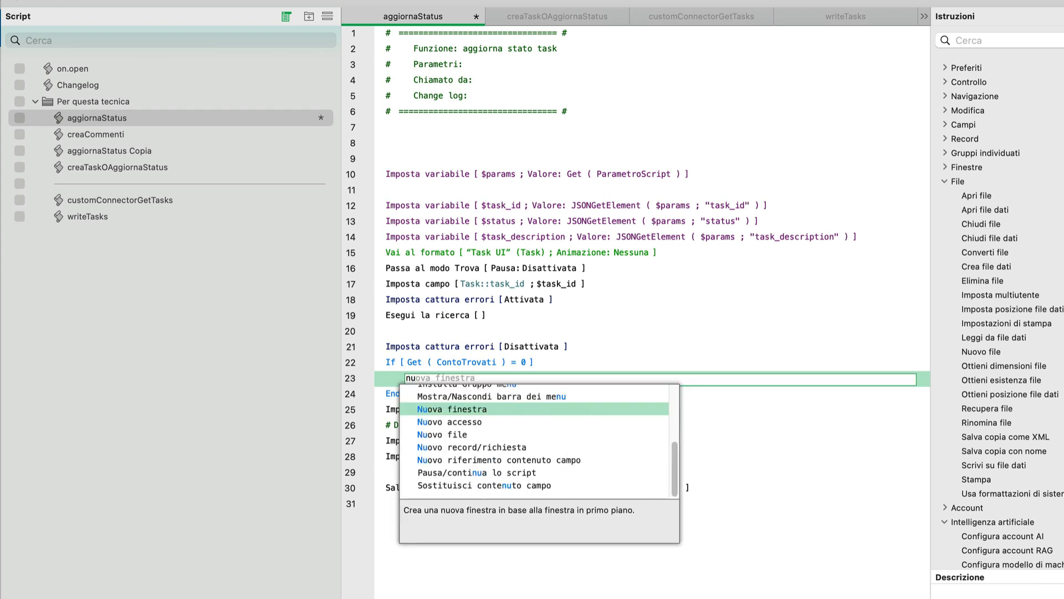
pyautogui.press('Down')
pyautogui.press('Down')
pyautogui.press('Down')
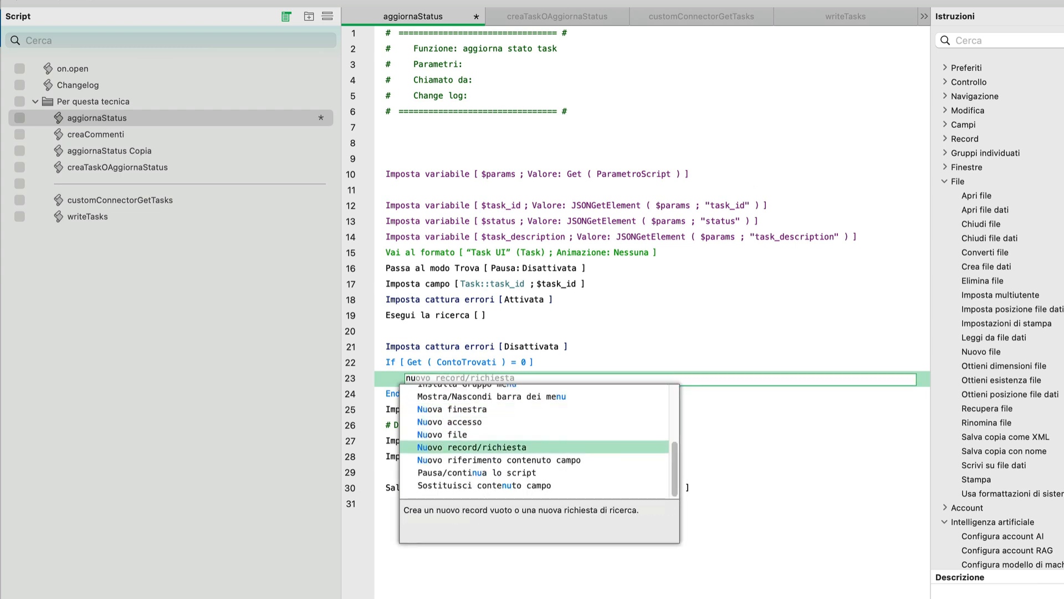
pyautogui.press('Return')
# Add an Imposta campo step below Nuovo record/richiesta with Task::task_id as its target field.
pyautogui.press('Return')
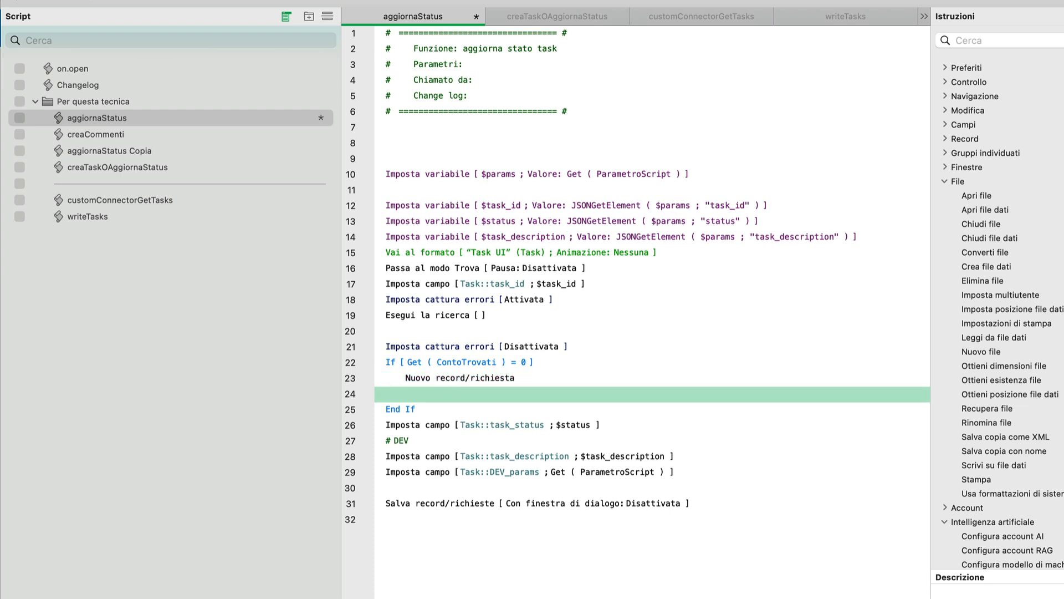
pyautogui.write('imp')
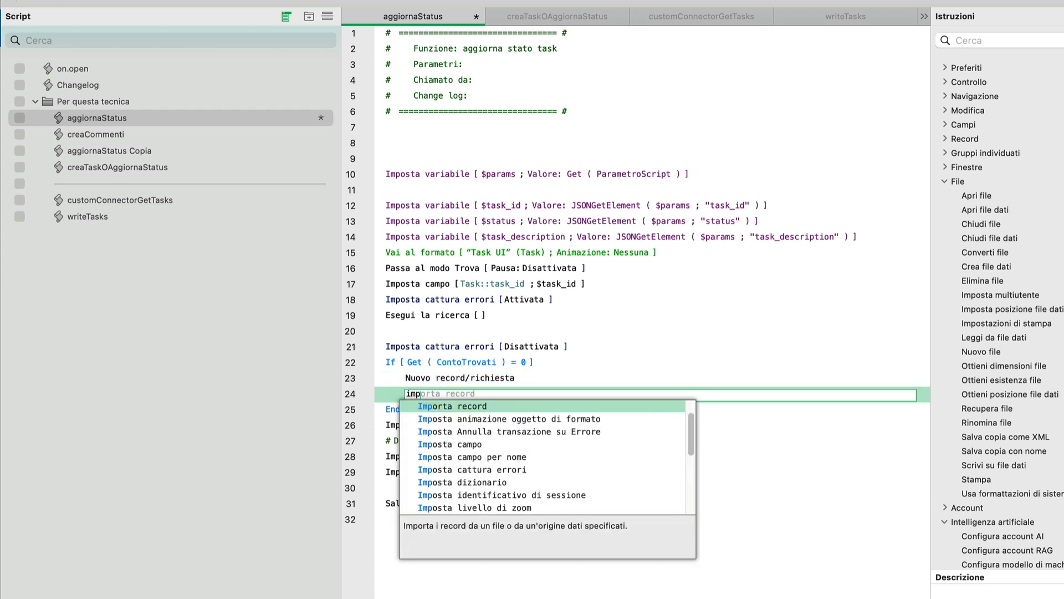
pyautogui.press('Down')
pyautogui.press('Down')
pyautogui.press('Down')
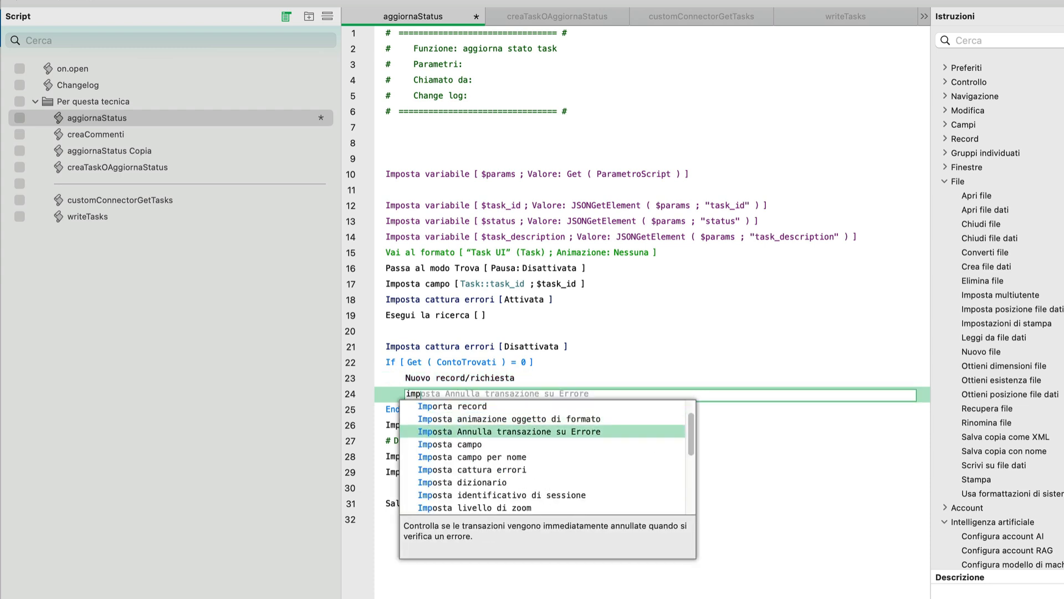
pyautogui.press('Return')
pyautogui.press('space')
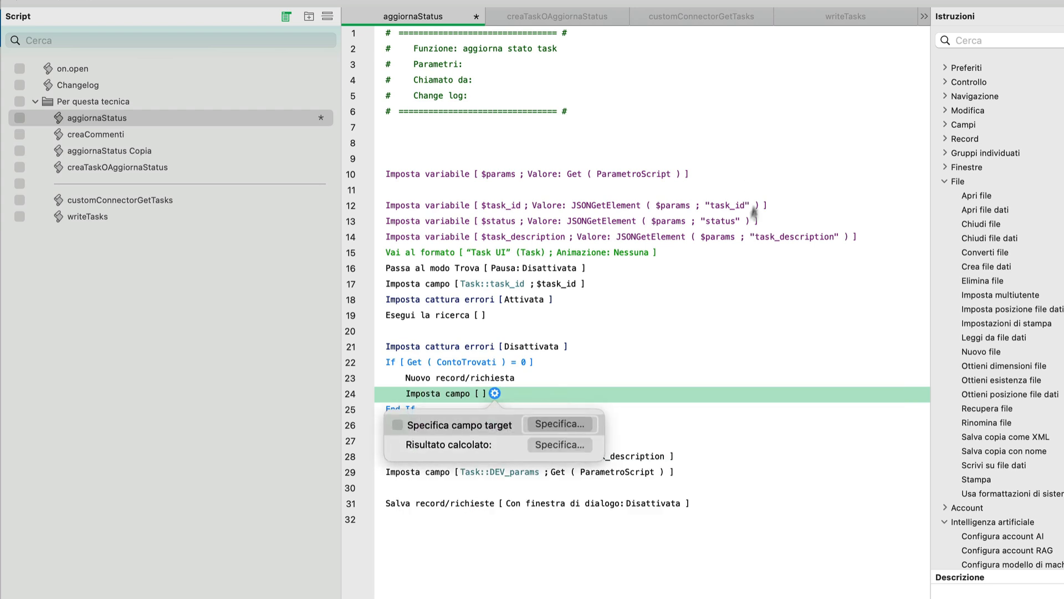
pyautogui.click(559, 424)
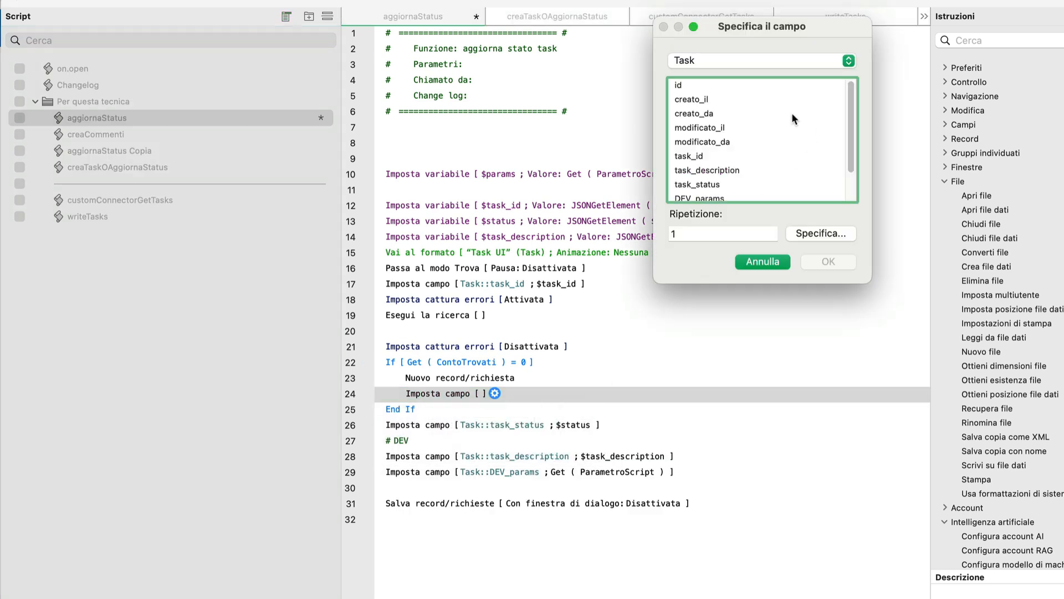
pyautogui.doubleClick(726, 157)
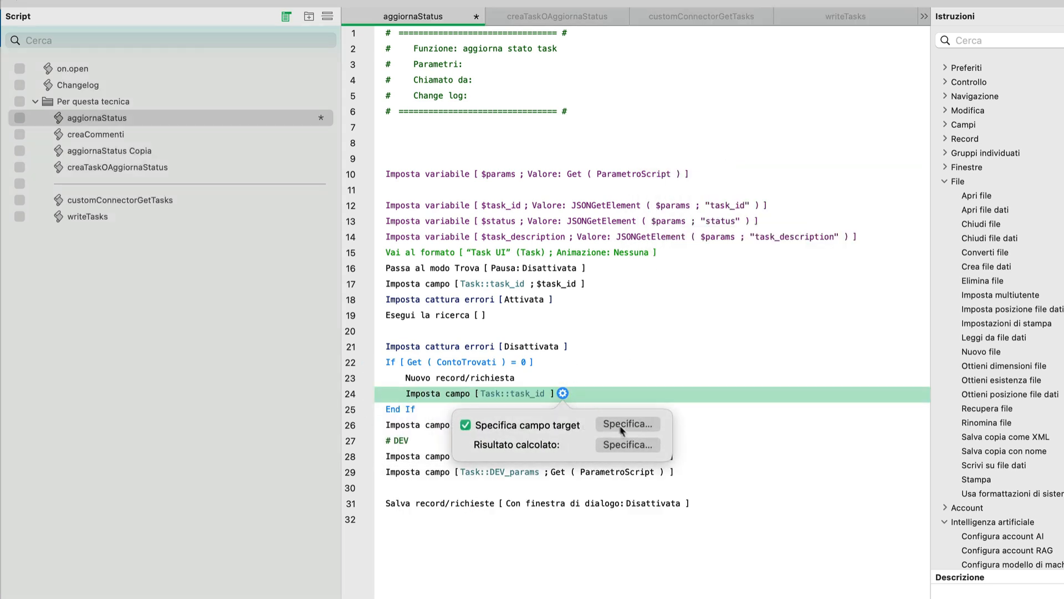
# Set the calculated result of the new Imposta campo step to $task_id.
pyautogui.click(632, 443)
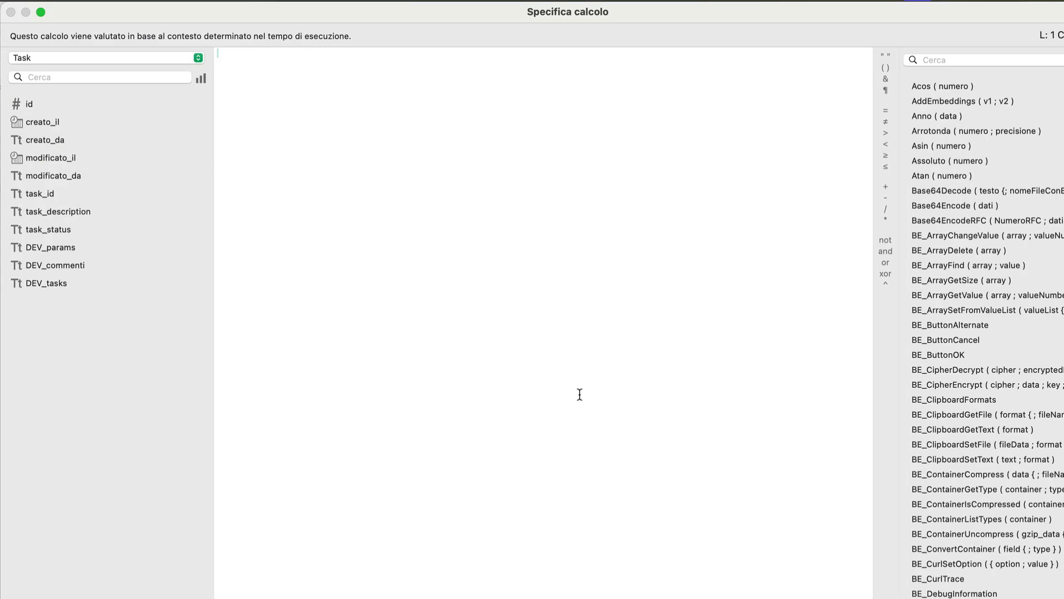
pyautogui.write('$task_description')
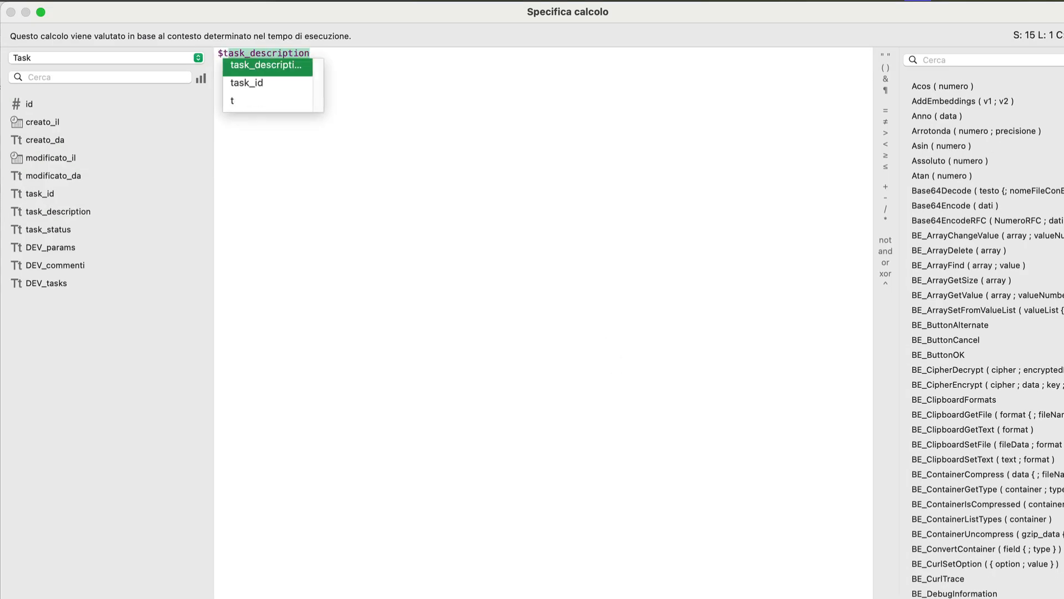
pyautogui.press('Down')
pyautogui.press('Return')
pyautogui.press('Return')
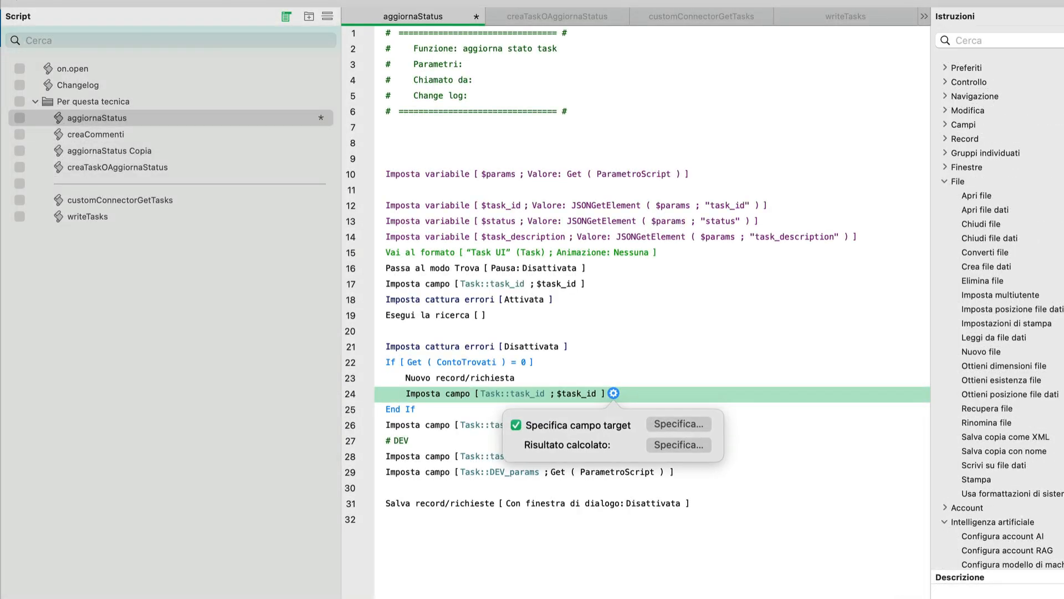
pyautogui.click(648, 327)
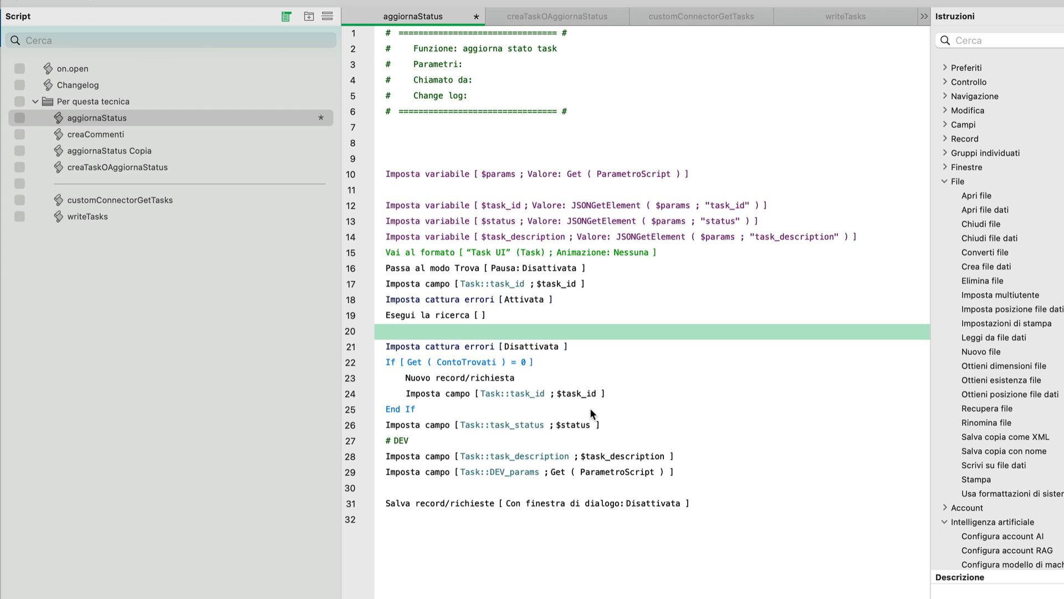
# Add a Salva record/richieste step without dialog after the task_id assignment inside the If block, and save the script.
pyautogui.click(420, 397)
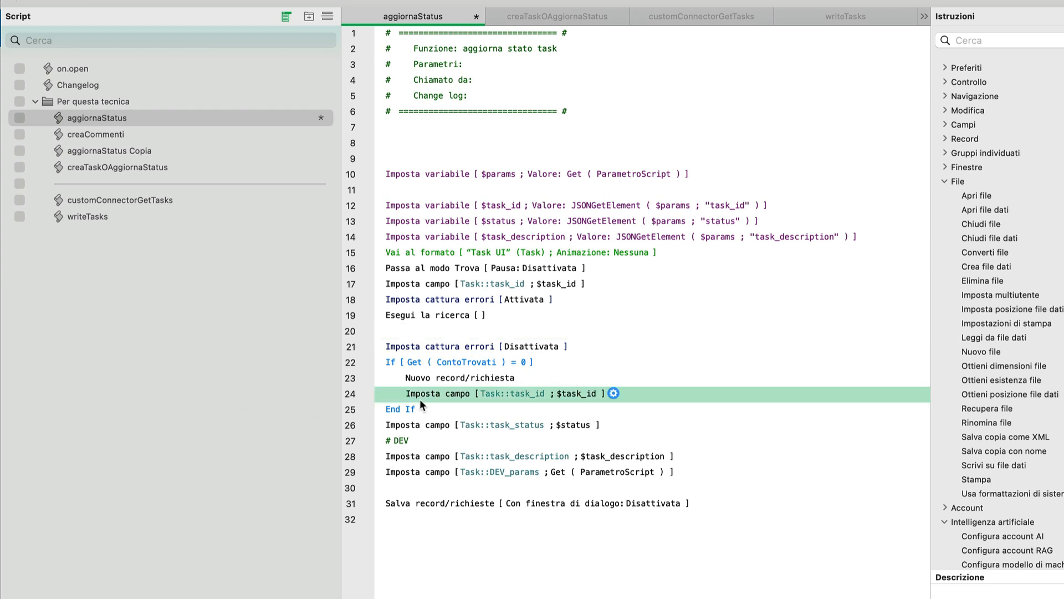
pyautogui.write('salva')
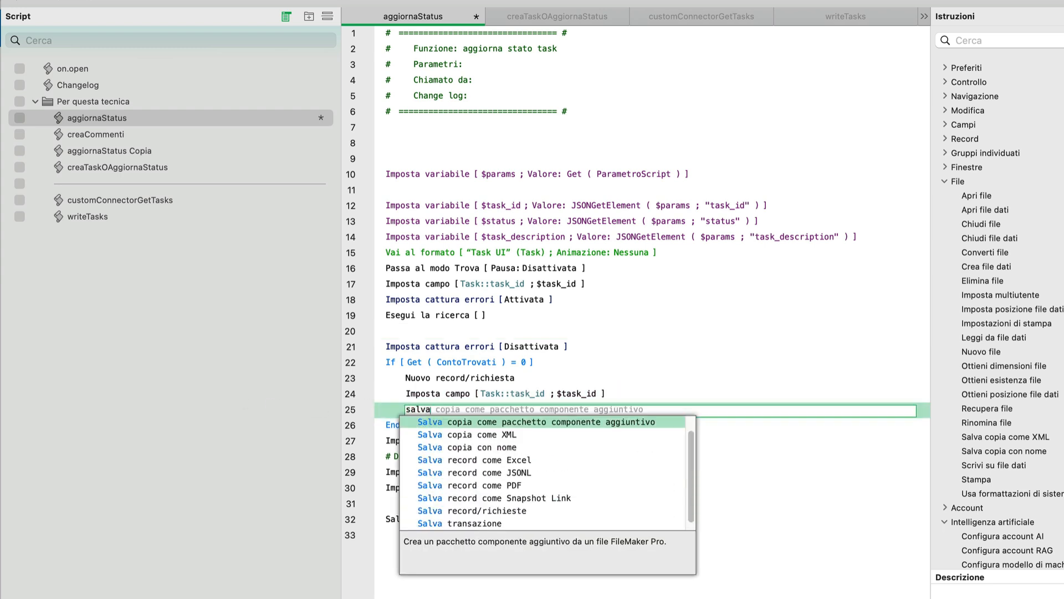
pyautogui.press('Down')
pyautogui.press('Down')
pyautogui.press('Down')
pyautogui.press('Down')
pyautogui.press('Down')
pyautogui.press('Down')
pyautogui.press('Down')
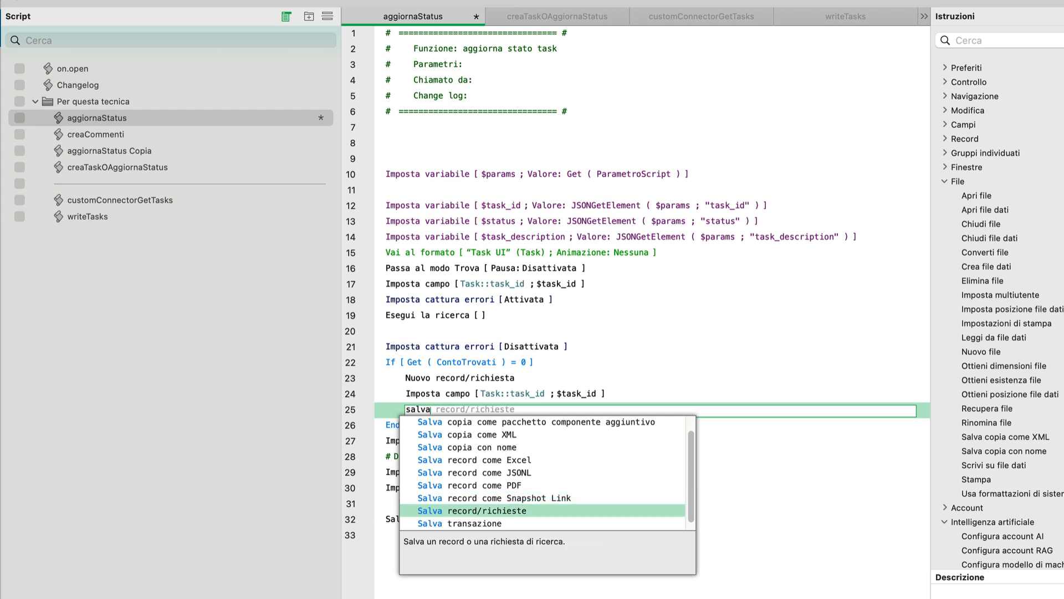
pyautogui.press('Return')
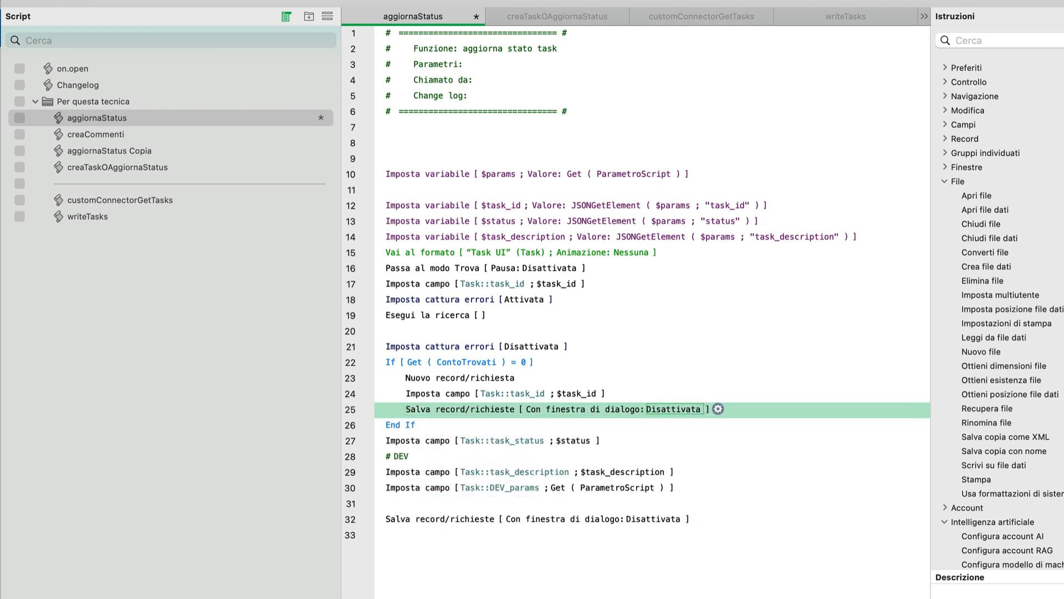
pyautogui.press('super+s')
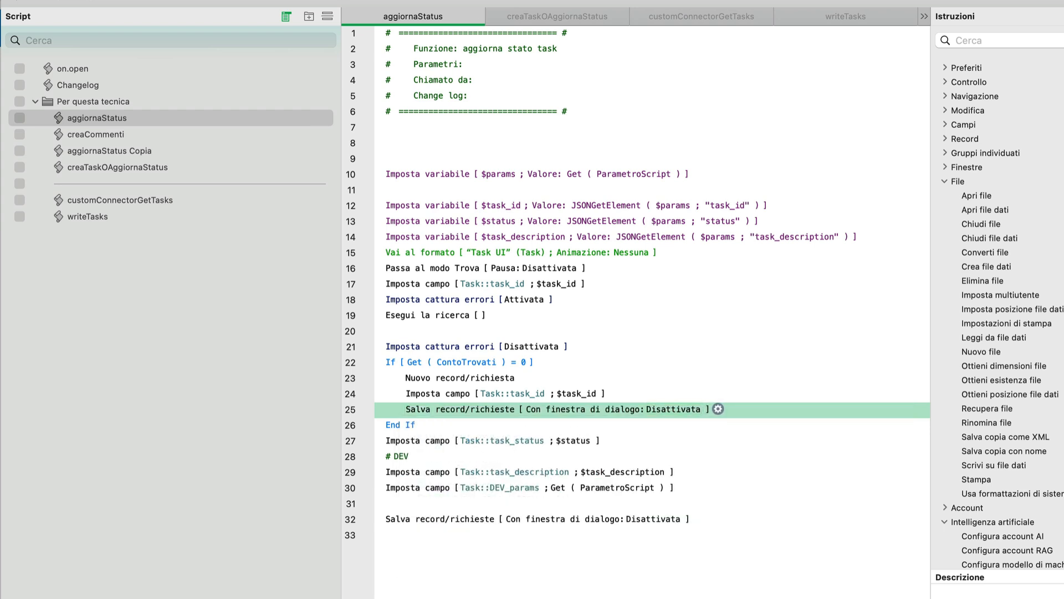